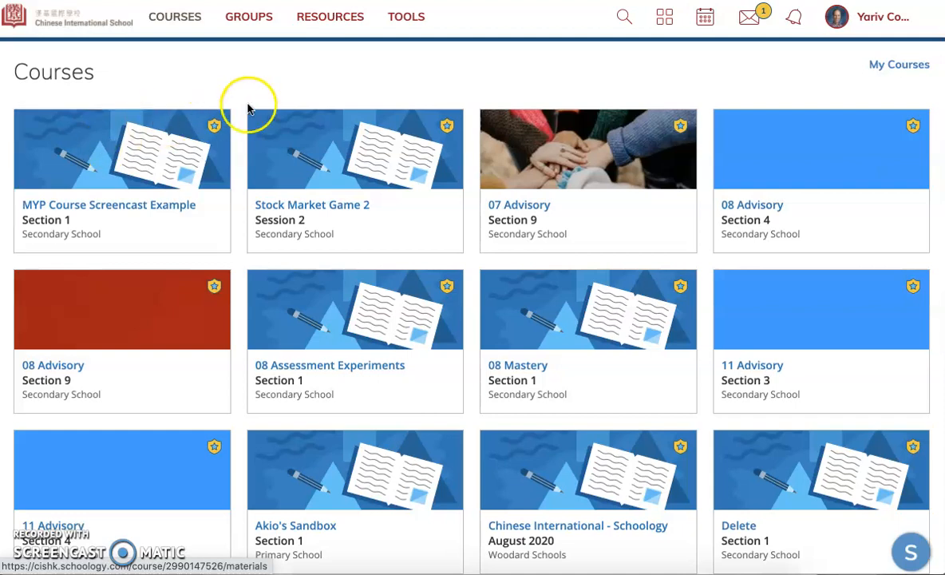
Open the full list of own groups and check the dialog for joining a group by access code, without joining one.
{"action": "left_click", "coordinate": [252, 17]}
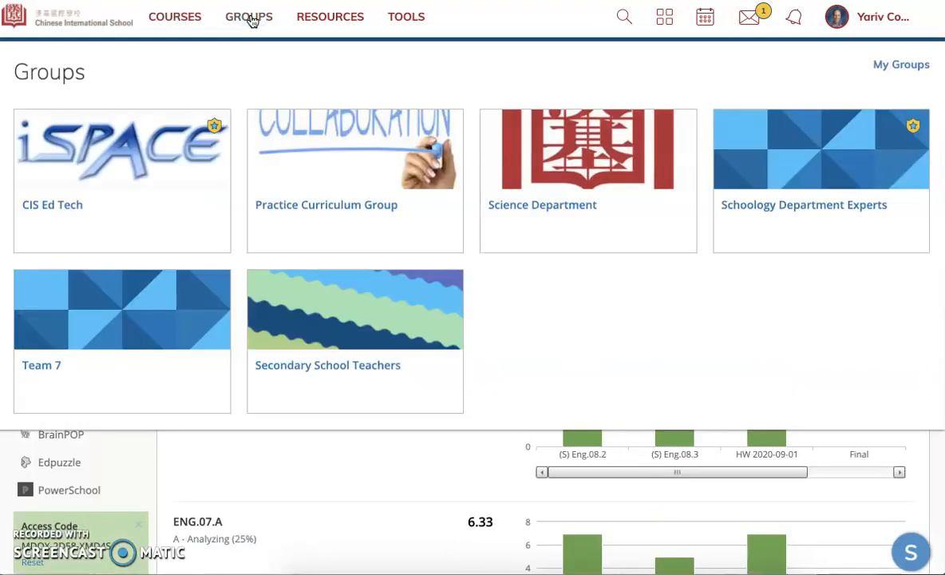
{"action": "left_click", "coordinate": [886, 74]}
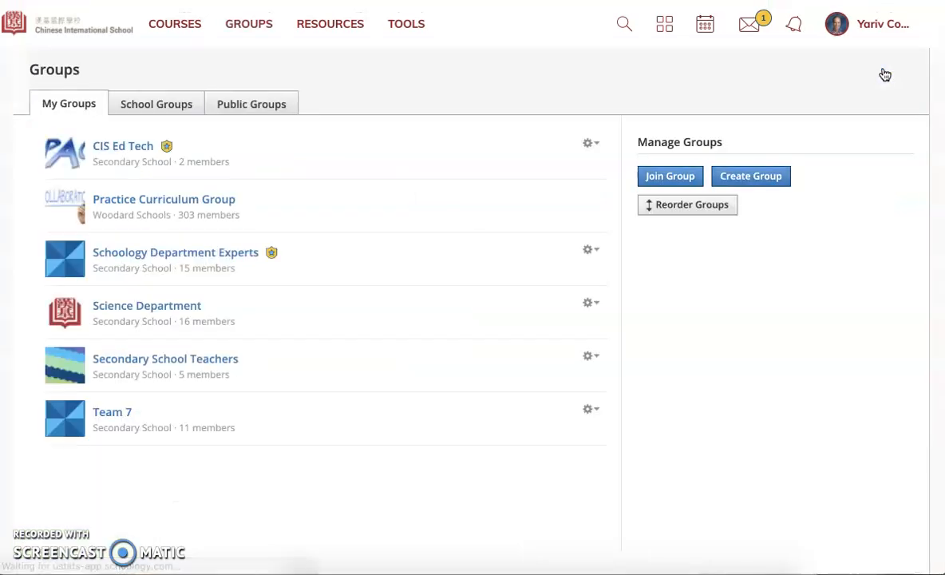
{"action": "left_click", "coordinate": [671, 179]}
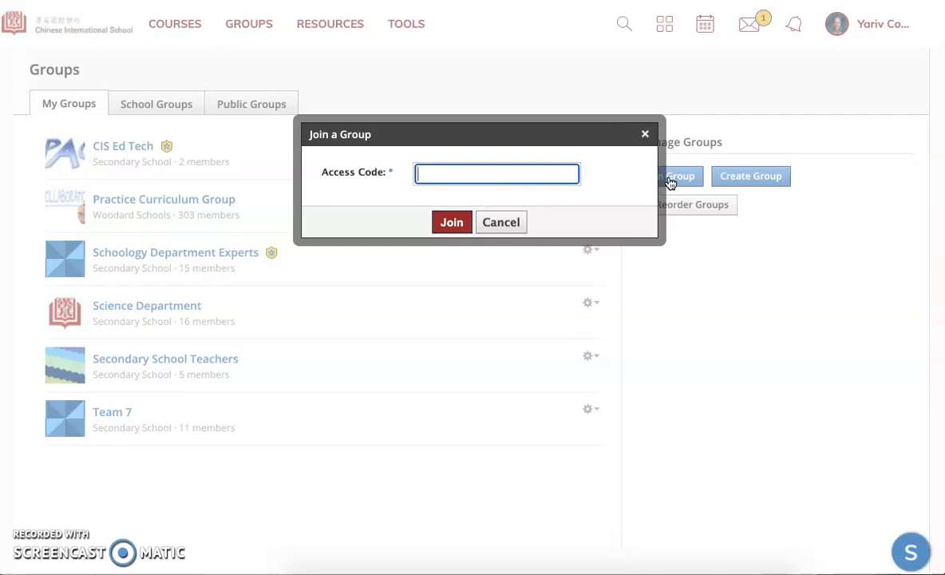
{"action": "left_click", "coordinate": [492, 222]}
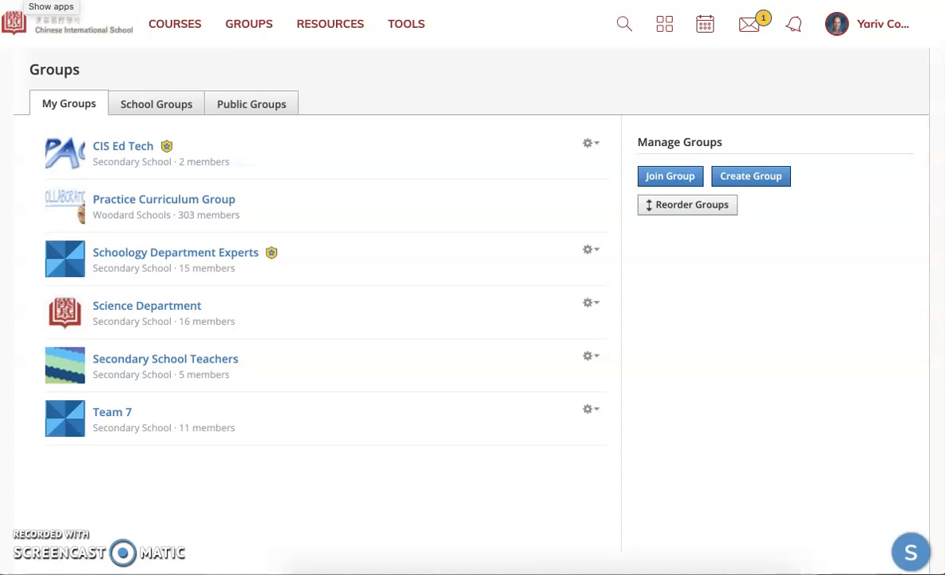
Open the Rubrics folder in the resources of the Secondary School Teachers group.
{"action": "left_click", "coordinate": [130, 360]}
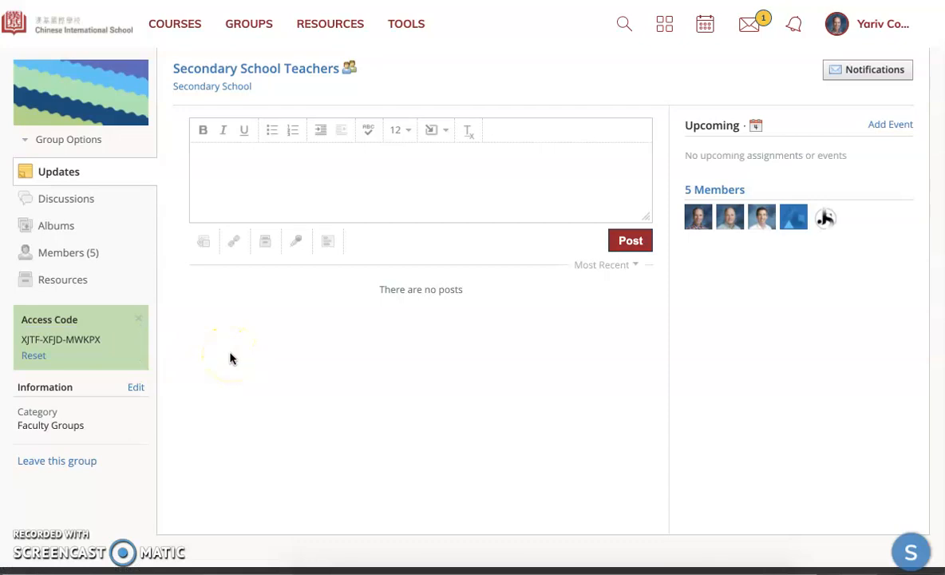
{"action": "left_click", "coordinate": [67, 283]}
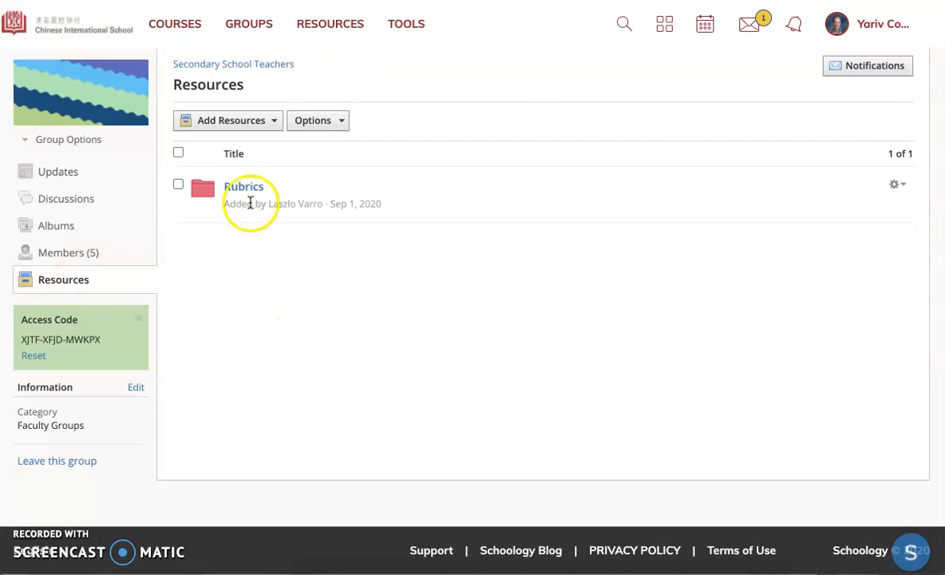
{"action": "left_click", "coordinate": [244, 188]}
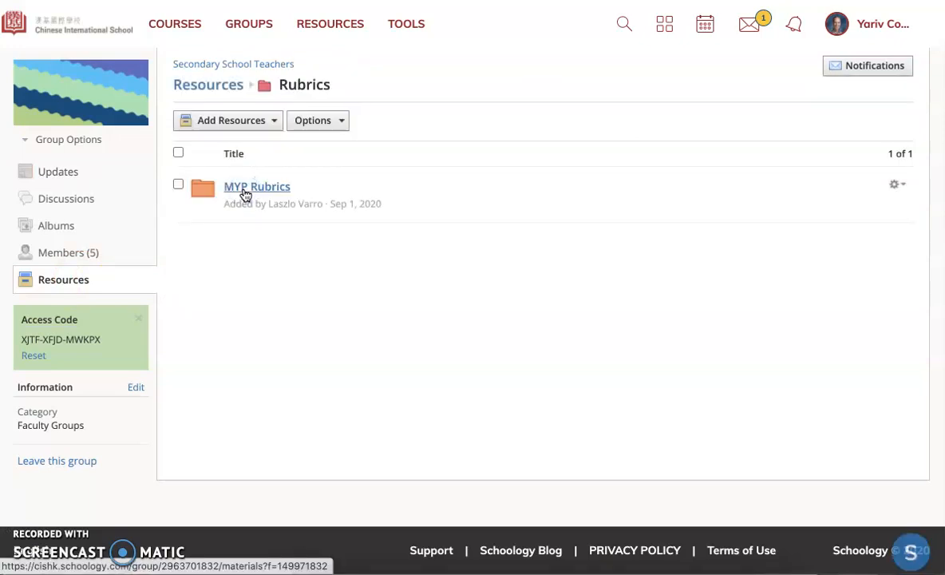
Add the MYP Rubrics folder to the courses 08 Advisory: Section 4 and MYP Course Screencast Example: Section 1, with no target folder.
{"action": "left_click", "coordinate": [178, 184]}
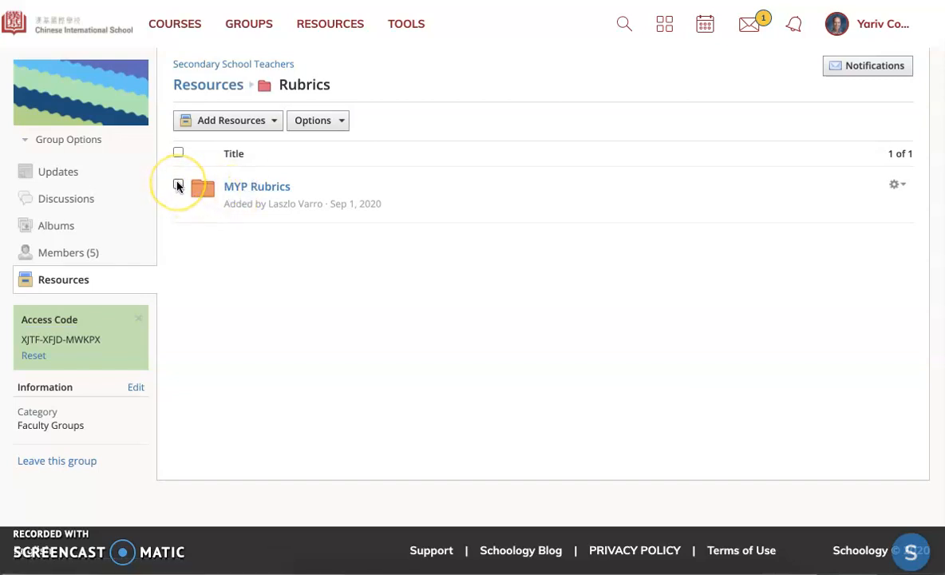
{"action": "left_click", "coordinate": [178, 185]}
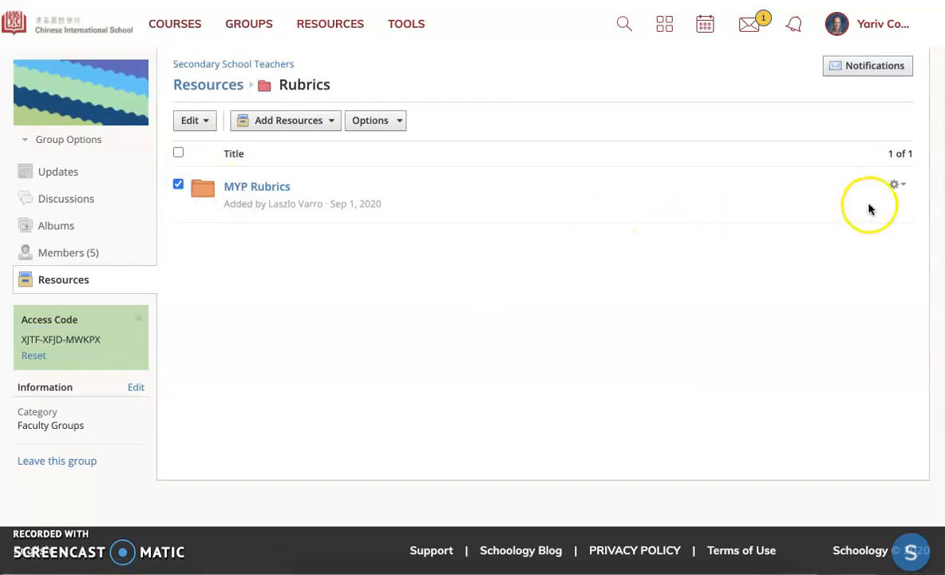
{"action": "left_click", "coordinate": [899, 185]}
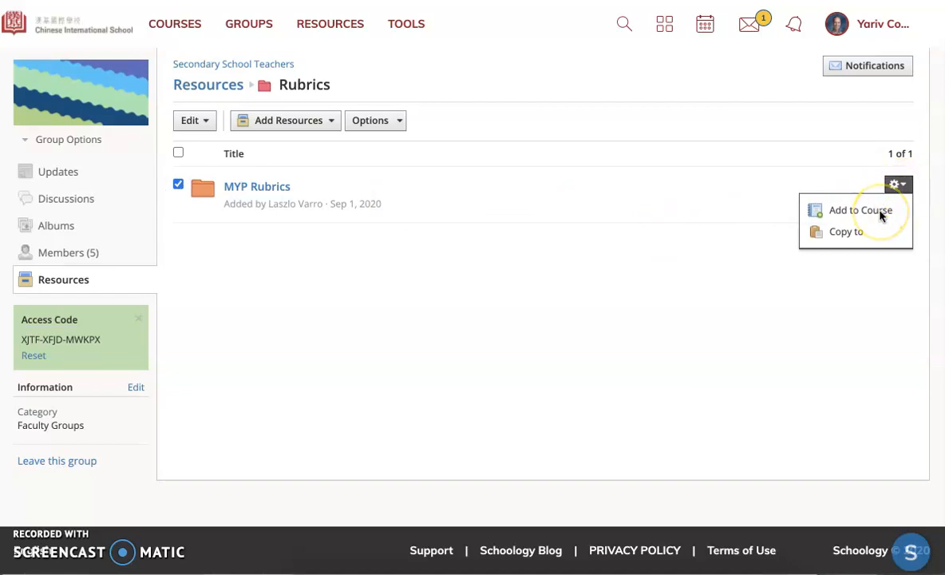
{"action": "left_click", "coordinate": [882, 212]}
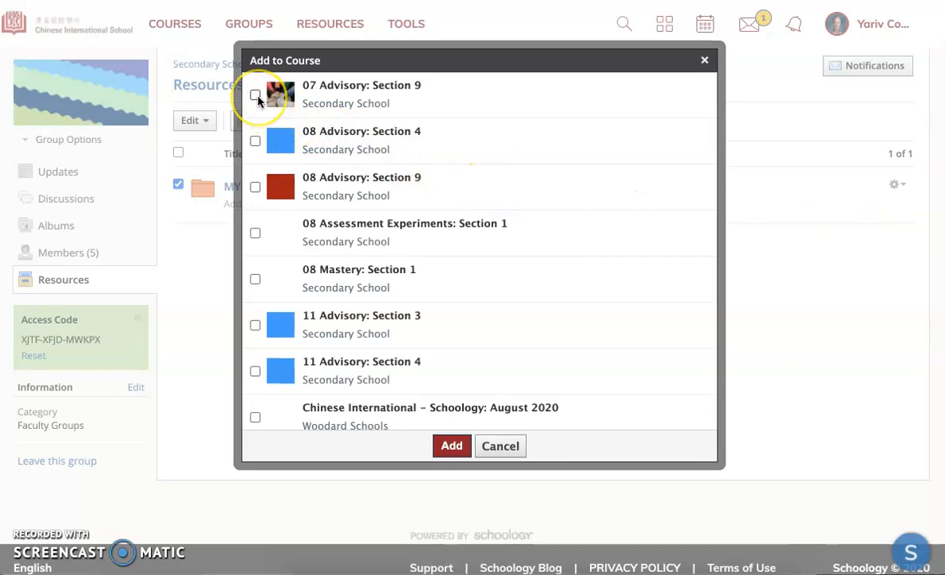
{"action": "left_click", "coordinate": [255, 141]}
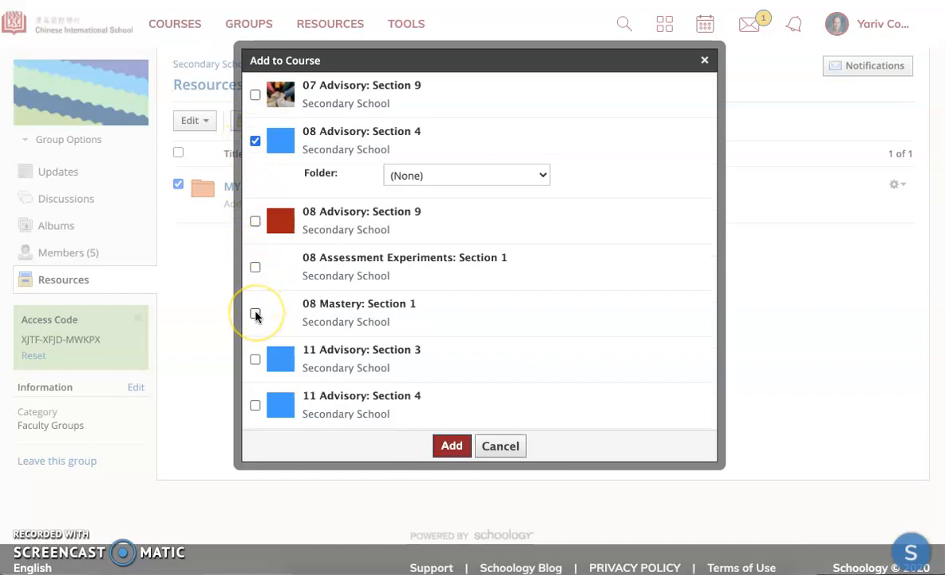
{"action": "scroll", "coordinate": [255, 316], "scroll_direction": "down", "scroll_amount": 5}
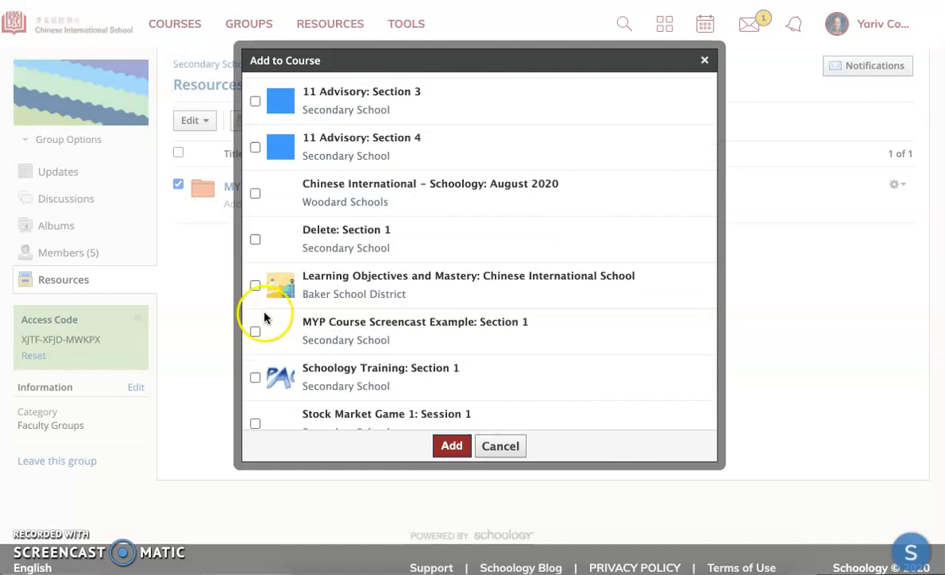
{"action": "left_click", "coordinate": [256, 331]}
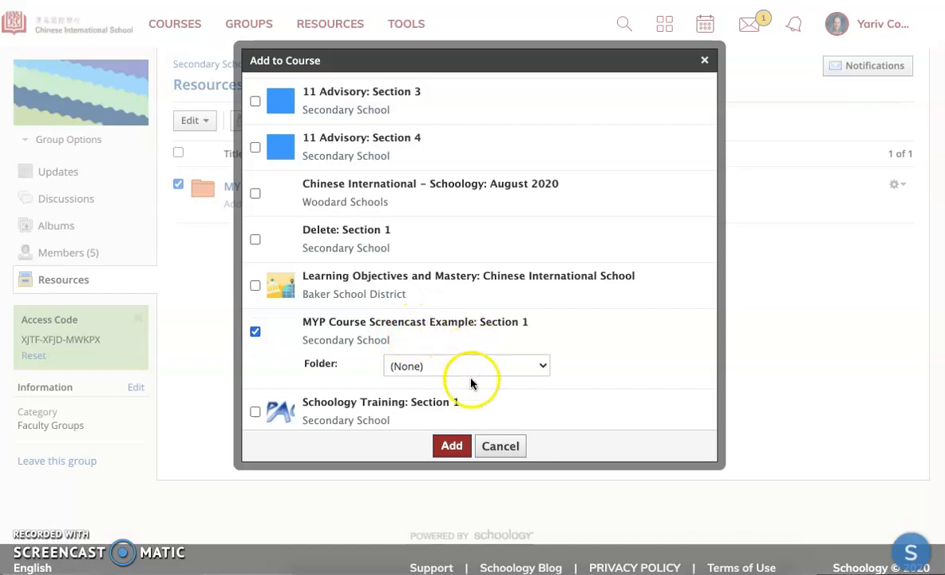
{"action": "left_click", "coordinate": [451, 445]}
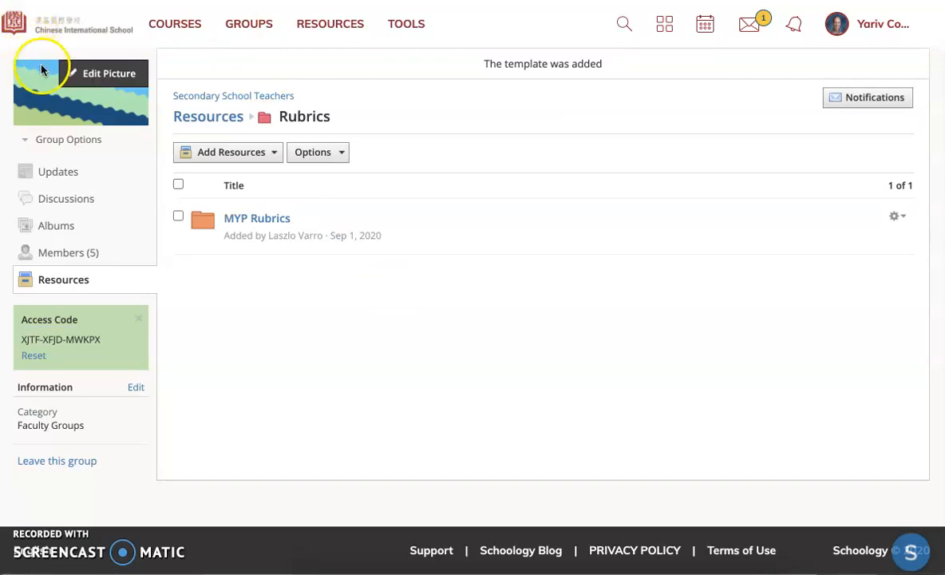
Open the grade setup of the MYP Course Screencast Example course.
{"action": "left_click", "coordinate": [176, 29]}
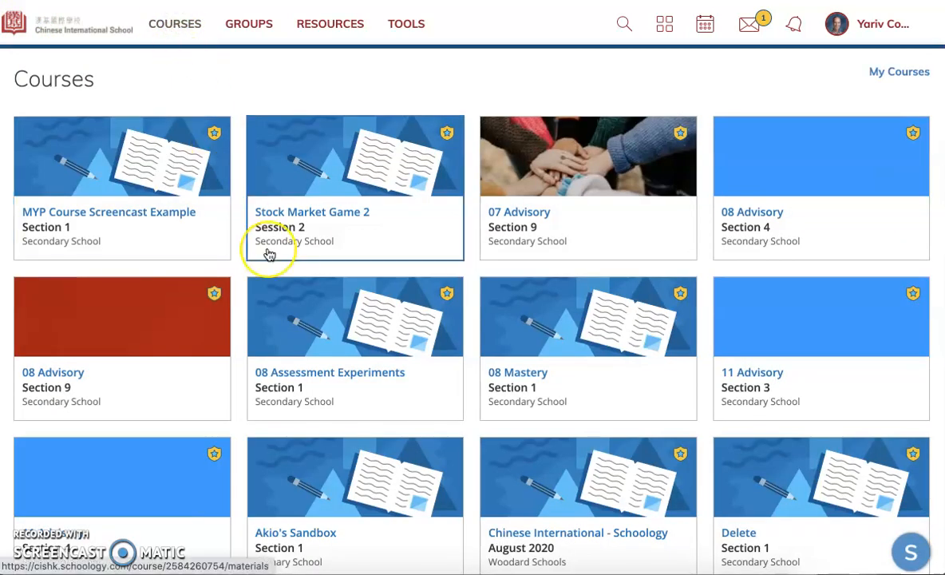
{"action": "left_click", "coordinate": [133, 188]}
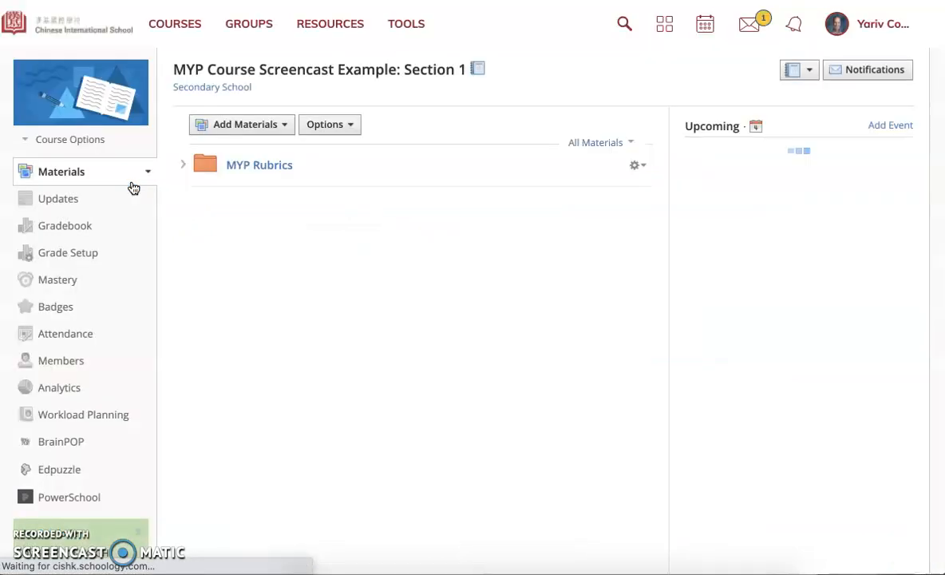
{"action": "left_click", "coordinate": [78, 256]}
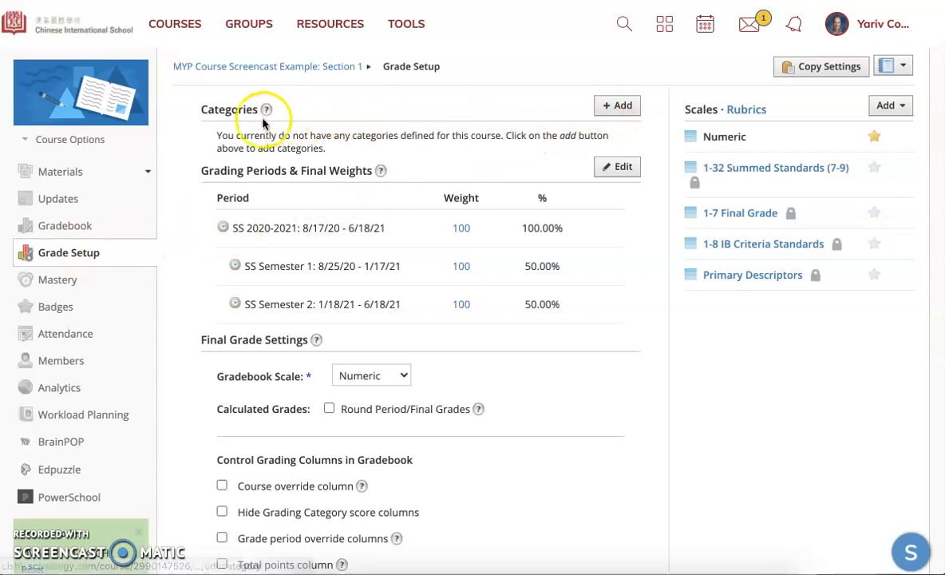
Create a grading category named Formative, calculated by total points with no lowest scores dropped.
{"action": "left_click", "coordinate": [621, 105]}
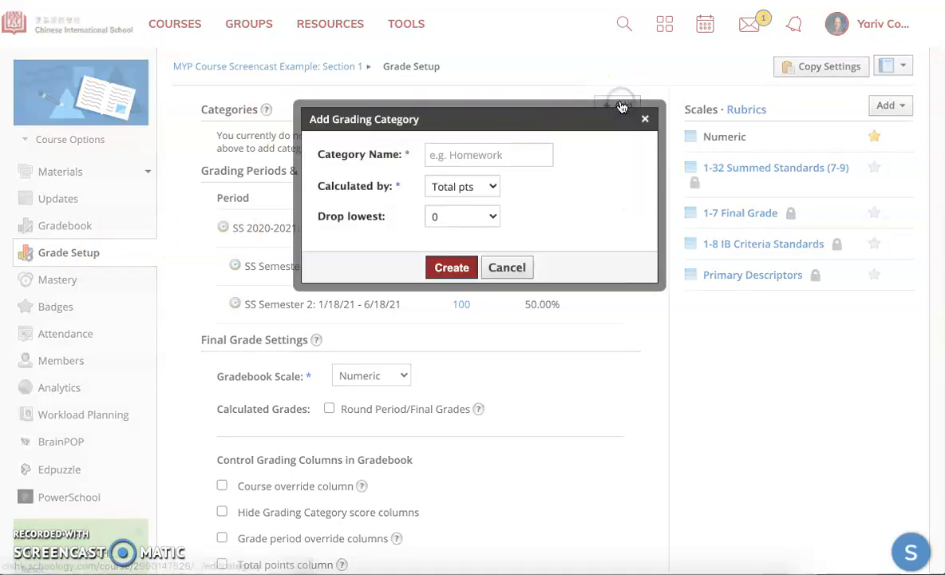
{"action": "left_click", "coordinate": [492, 154]}
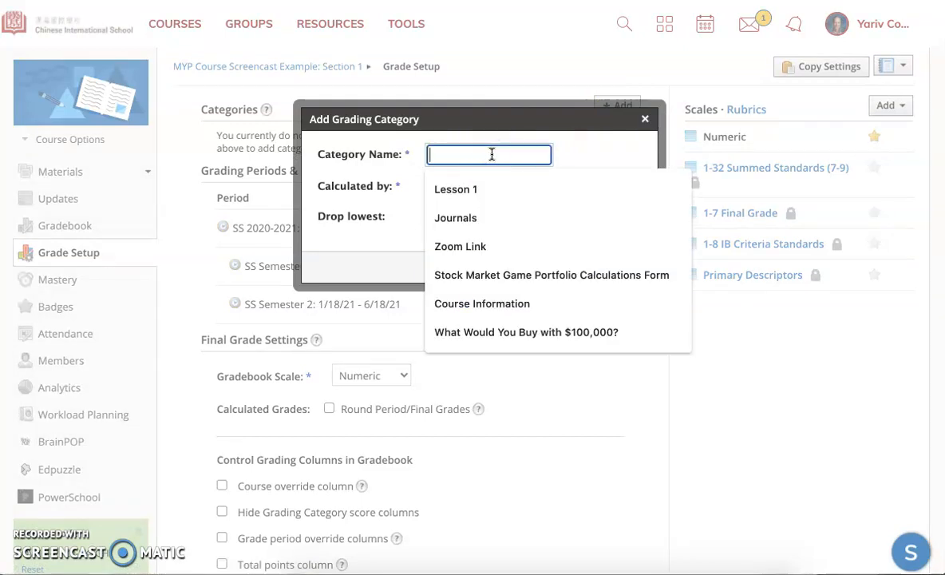
{"action": "type", "text": "Formative"}
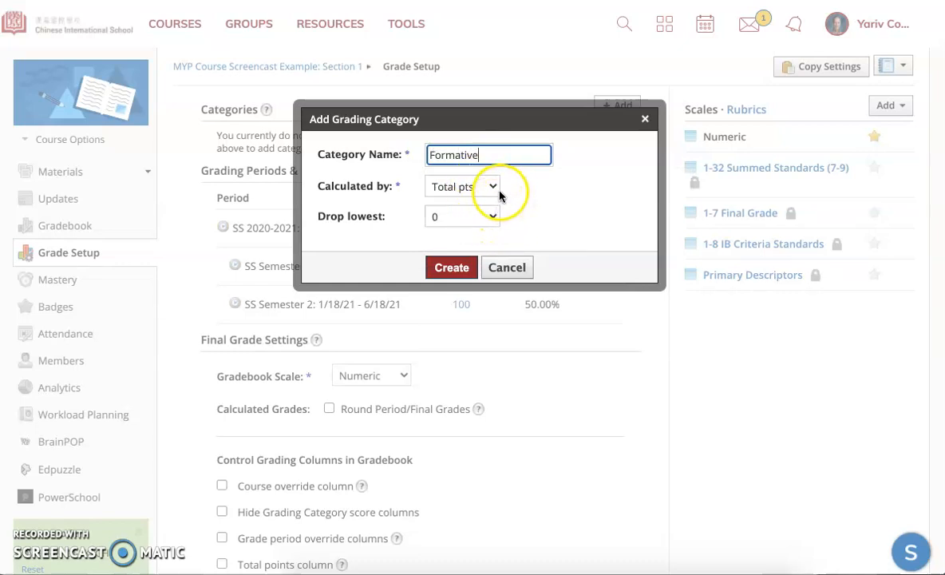
{"action": "left_click", "coordinate": [454, 268]}
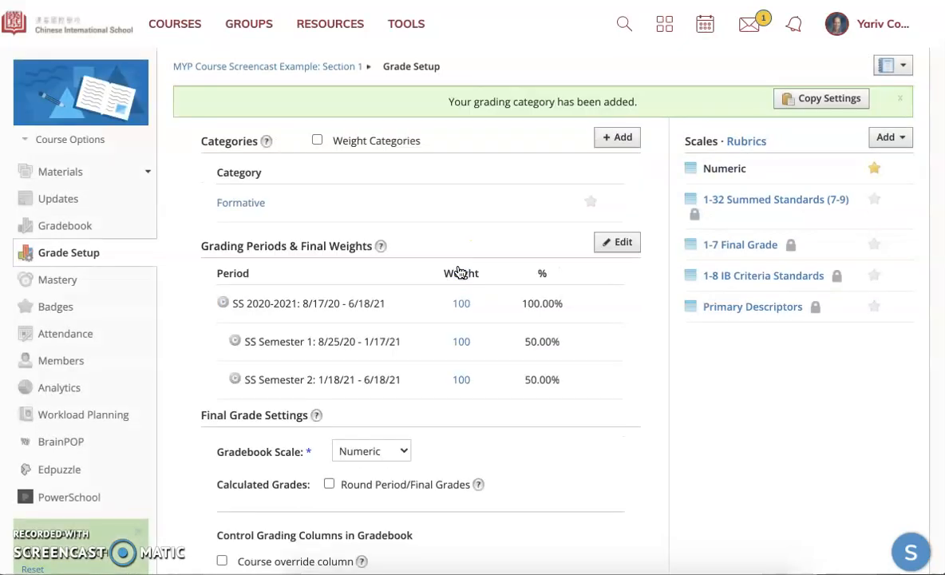
Create a second grading category named Summative, calculated by total points with no lowest scores dropped.
{"action": "left_click", "coordinate": [608, 137]}
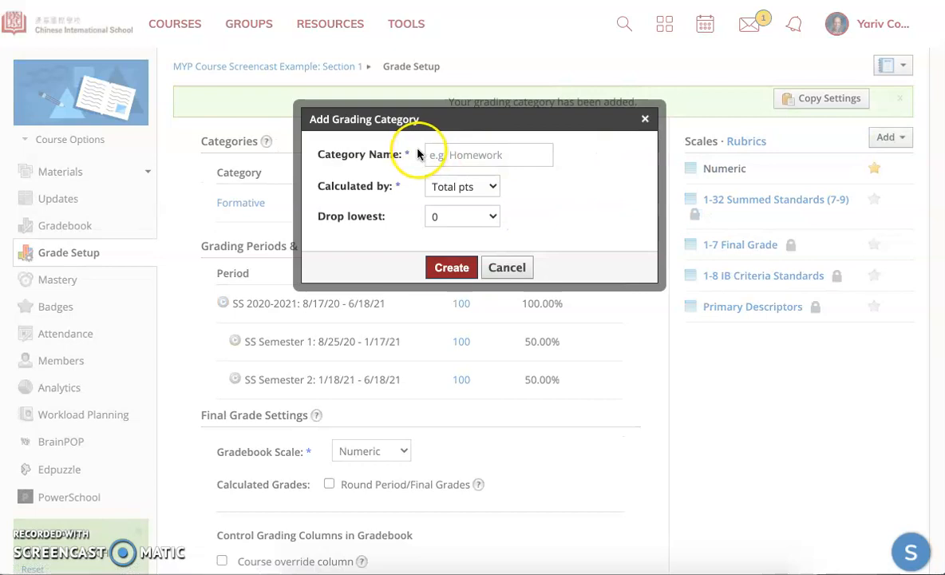
{"action": "left_click", "coordinate": [431, 155]}
{"action": "type", "text": "Summa"}
{"action": "left_click", "coordinate": [433, 189]}
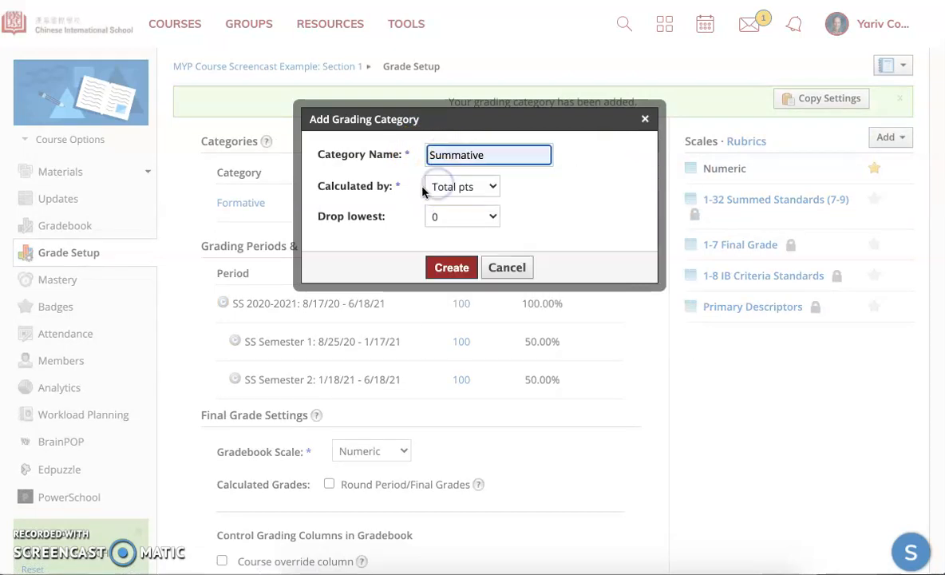
{"action": "left_click", "coordinate": [465, 270]}
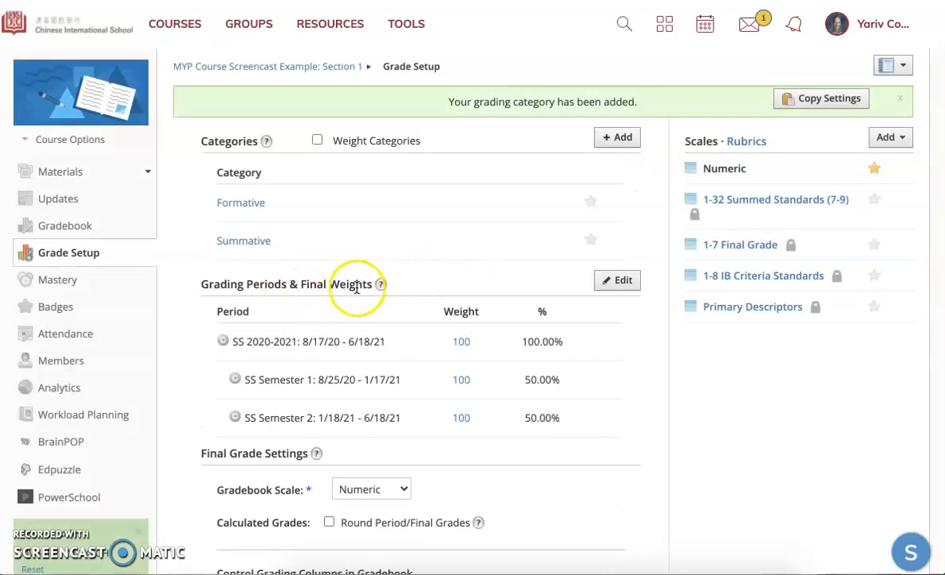
Save the grading periods with SS 2020-2021 selected, and set the weights of the full year, Semester 1 and Semester 2 to 0.
{"action": "left_click", "coordinate": [616, 281]}
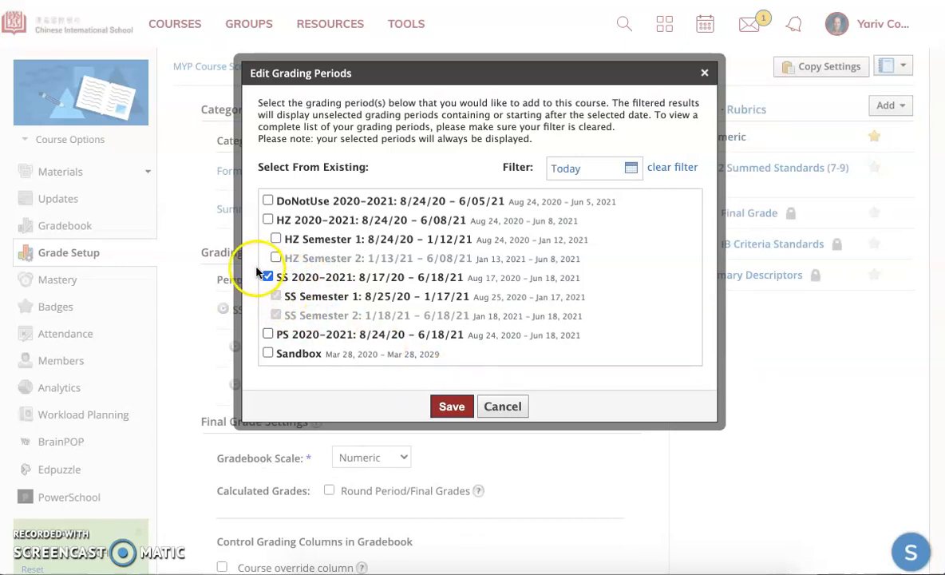
{"action": "left_click", "coordinate": [440, 407]}
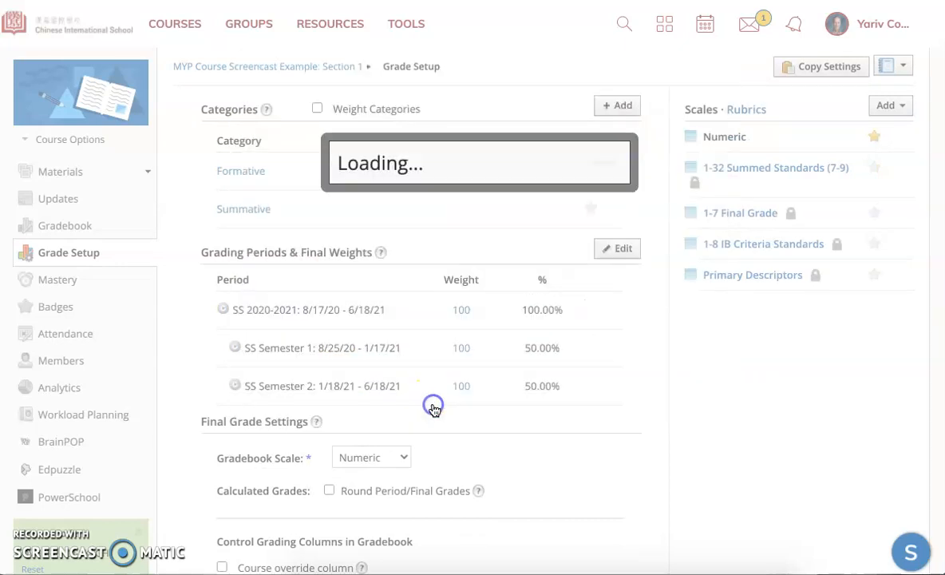
{"action": "double_click", "coordinate": [475, 311]}
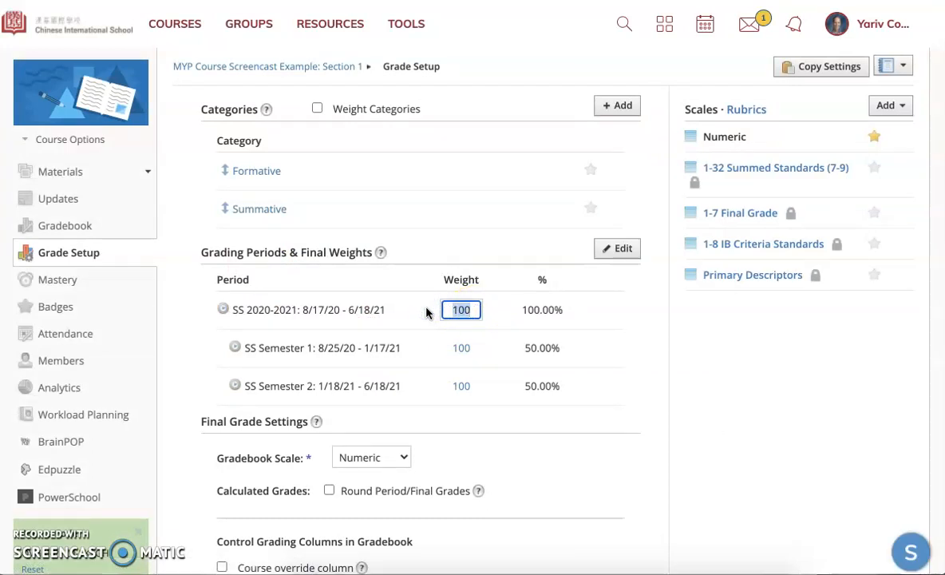
{"action": "type", "text": "0"}
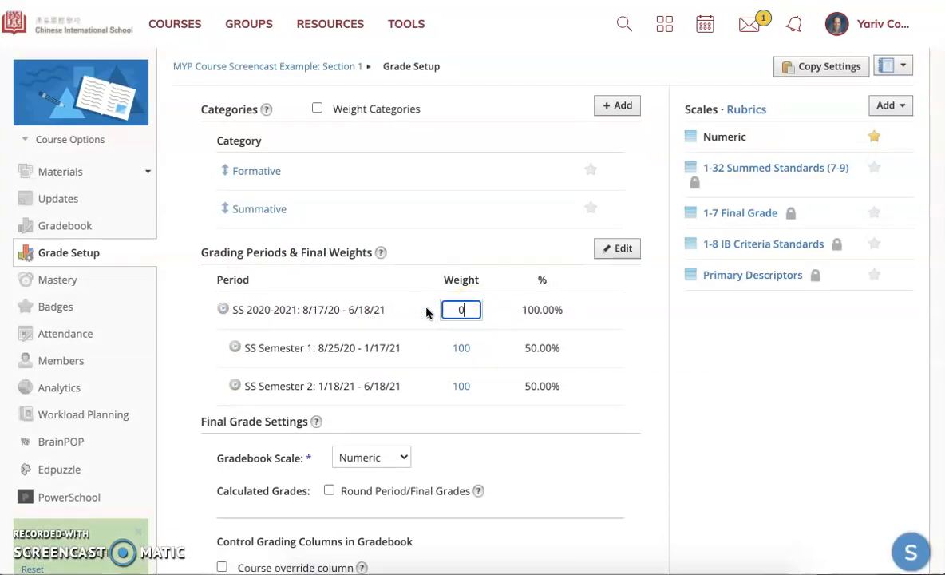
{"action": "left_click", "coordinate": [475, 348]}
{"action": "double_click", "coordinate": [475, 348]}
{"action": "type", "text": "0"}
{"action": "left_click", "coordinate": [467, 384]}
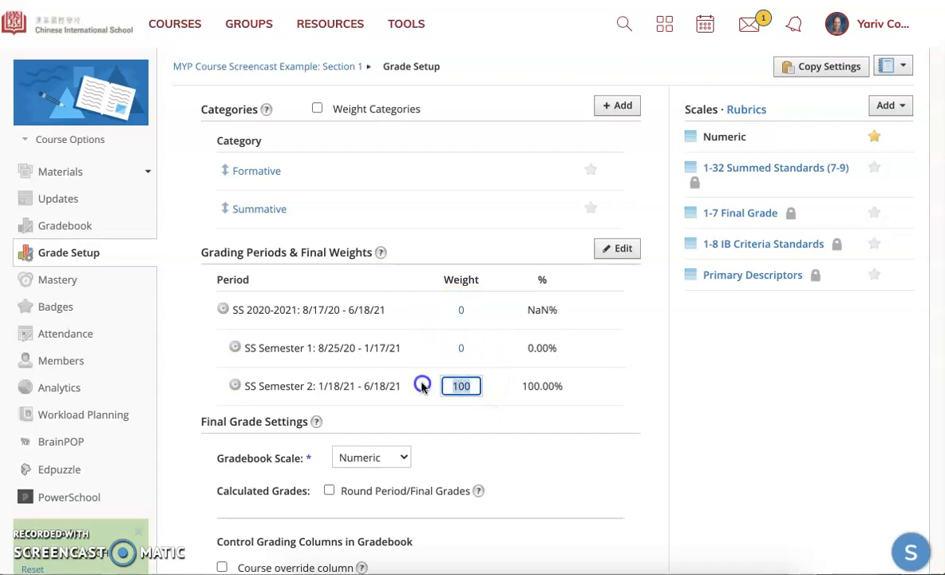
{"action": "type", "text": "0"}
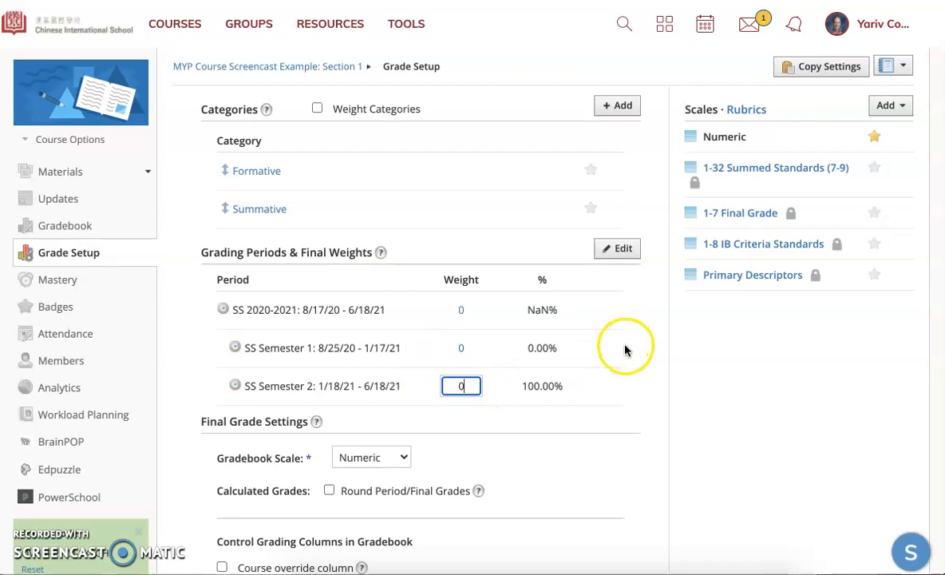
{"action": "left_click", "coordinate": [693, 365]}
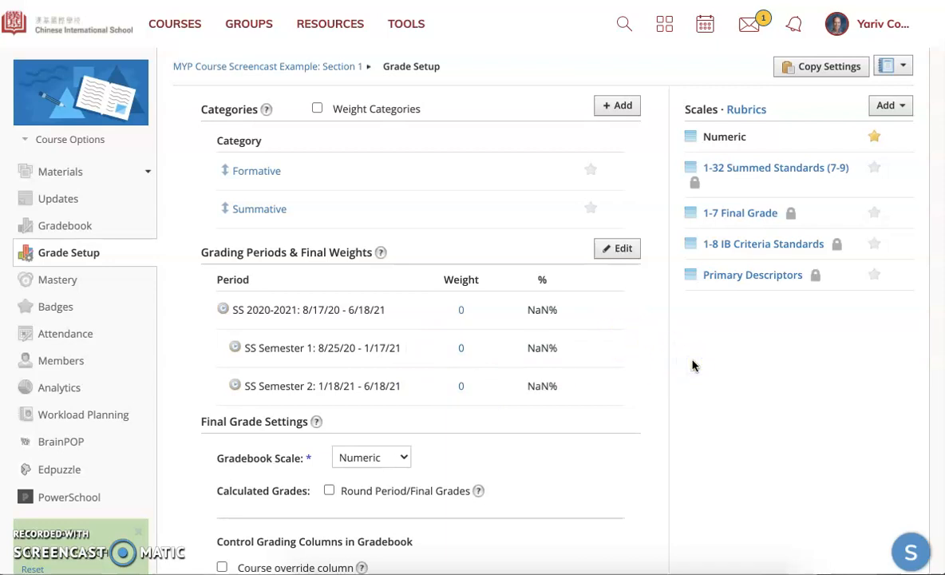
Set the gradebook scale in the final grade settings to 1-8 IB Criteria Standards.
{"action": "scroll", "coordinate": [693, 364], "scroll_direction": "down", "scroll_amount": 3}
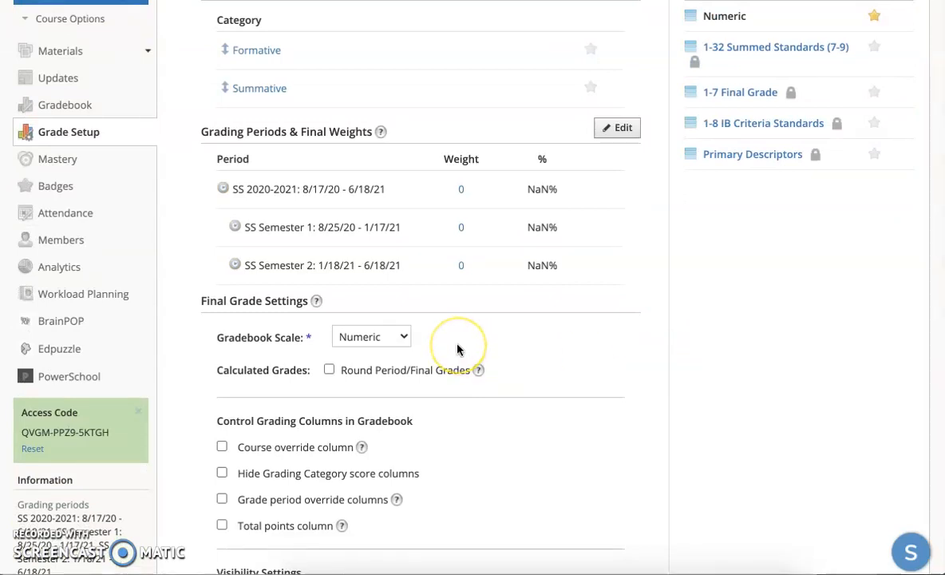
{"action": "left_click", "coordinate": [397, 338]}
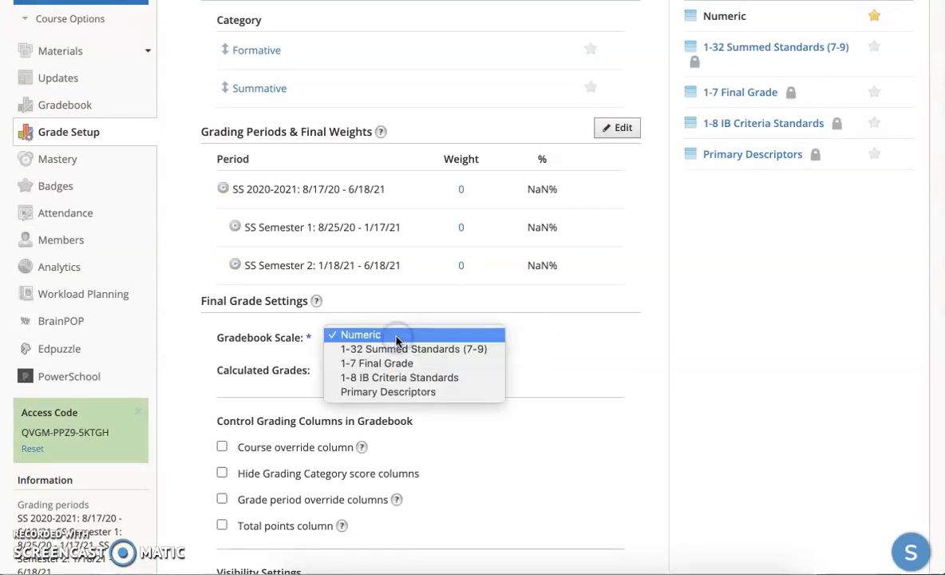
{"action": "left_click", "coordinate": [404, 379]}
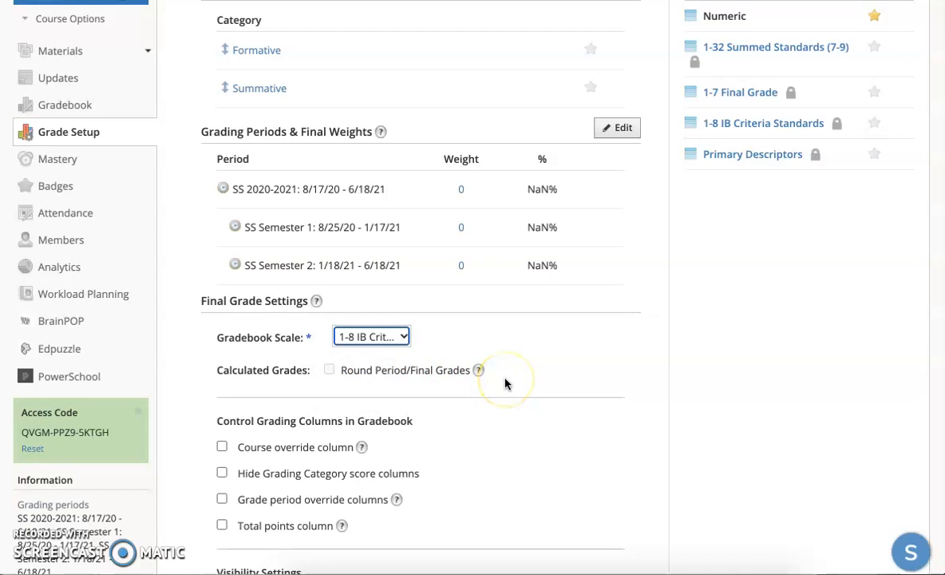
Hide grading category score columns in the gradebook and the overall and grading period grades in the student grade report, saving the changes.
{"action": "scroll", "coordinate": [505, 384], "scroll_direction": "down", "scroll_amount": 3}
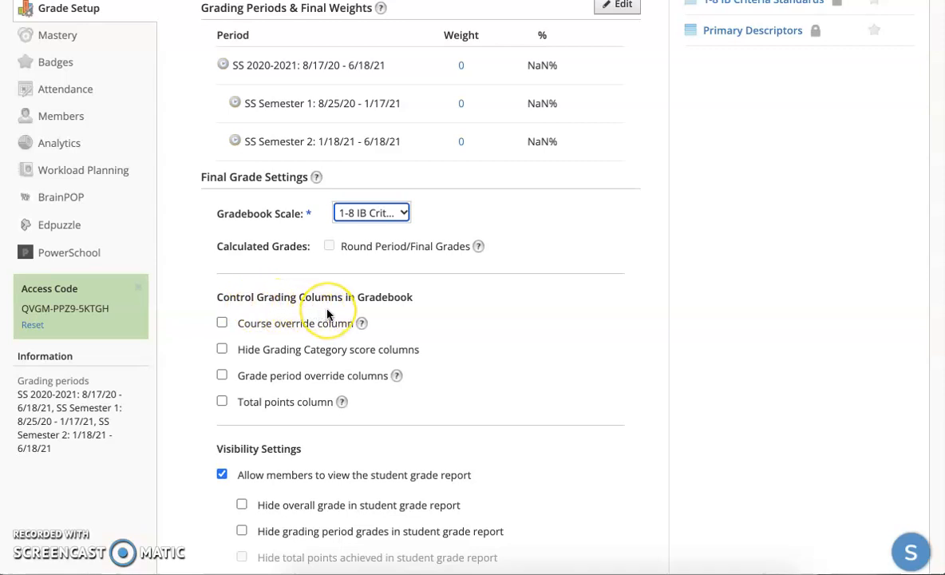
{"action": "left_click", "coordinate": [222, 349]}
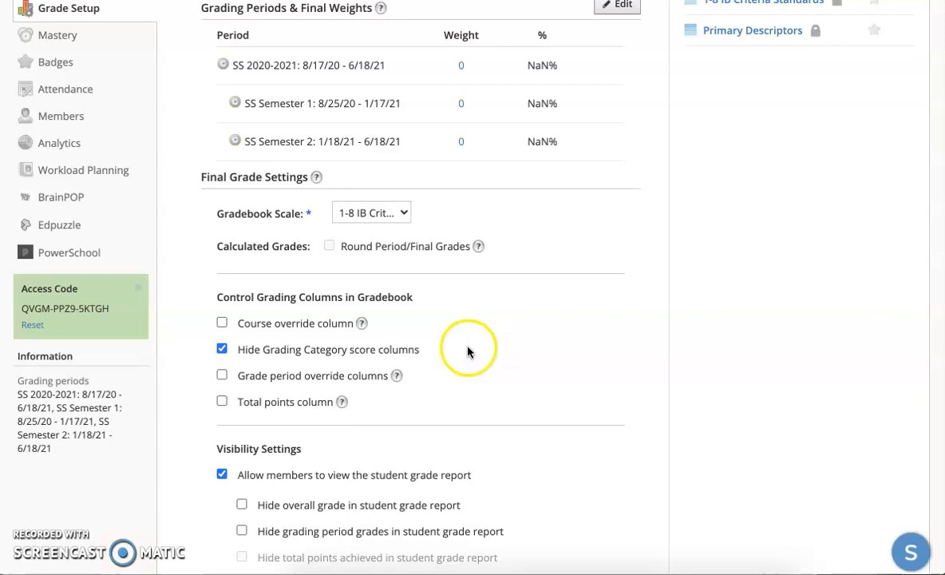
{"action": "scroll", "coordinate": [468, 351], "scroll_direction": "down", "scroll_amount": 1}
{"action": "scroll", "coordinate": [468, 351], "scroll_direction": "down", "scroll_amount": 2}
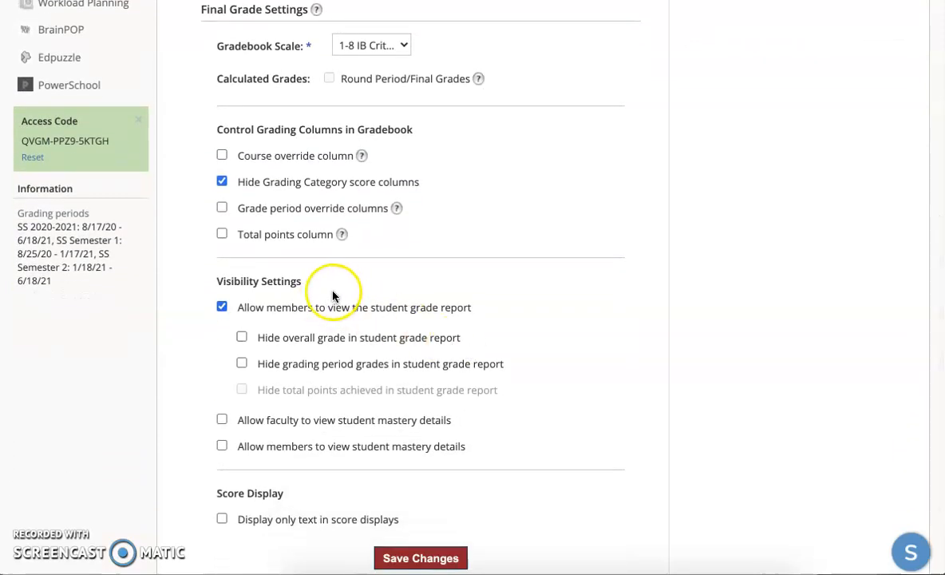
{"action": "left_click", "coordinate": [242, 337]}
{"action": "left_click", "coordinate": [243, 364]}
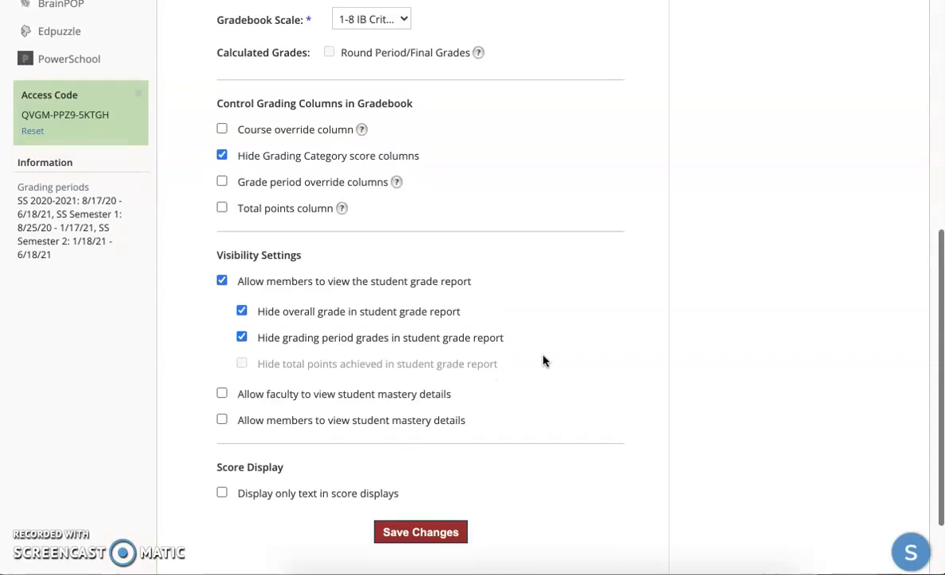
{"action": "scroll", "coordinate": [543, 361], "scroll_direction": "down", "scroll_amount": 2}
{"action": "left_click", "coordinate": [421, 469]}
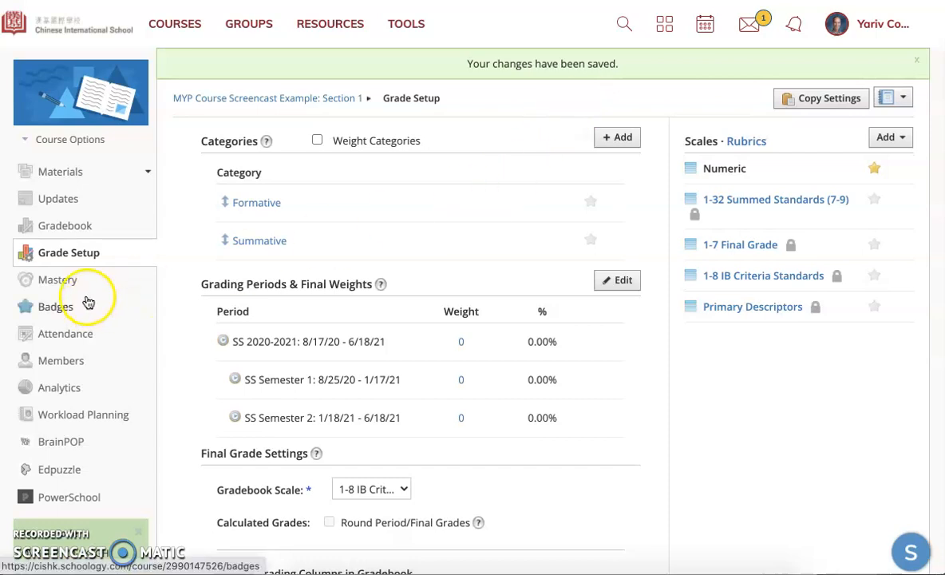
In the course's mastery settings, lower the minimums for Meets Expectations and Exceeds Expectations to 1%.
{"action": "left_click", "coordinate": [57, 281]}
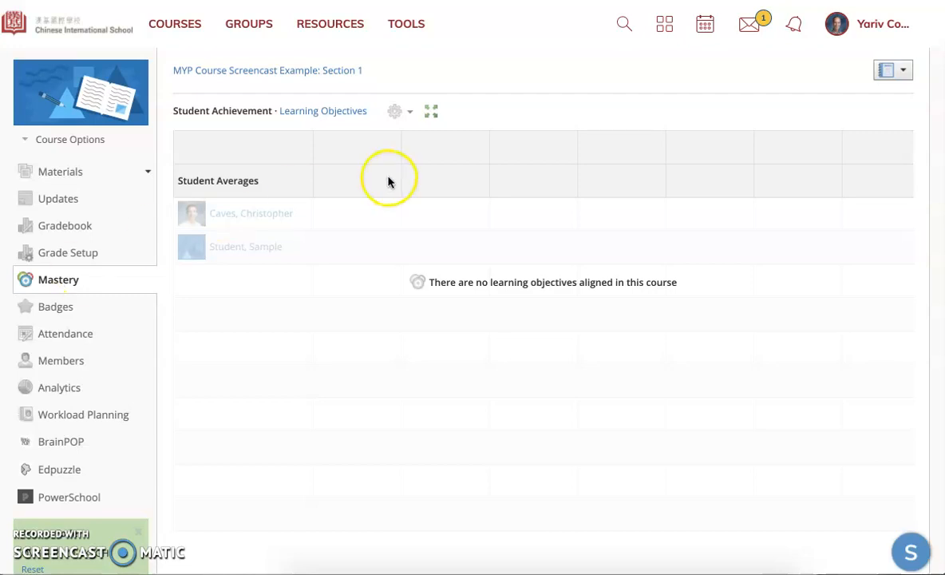
{"action": "left_click", "coordinate": [397, 111]}
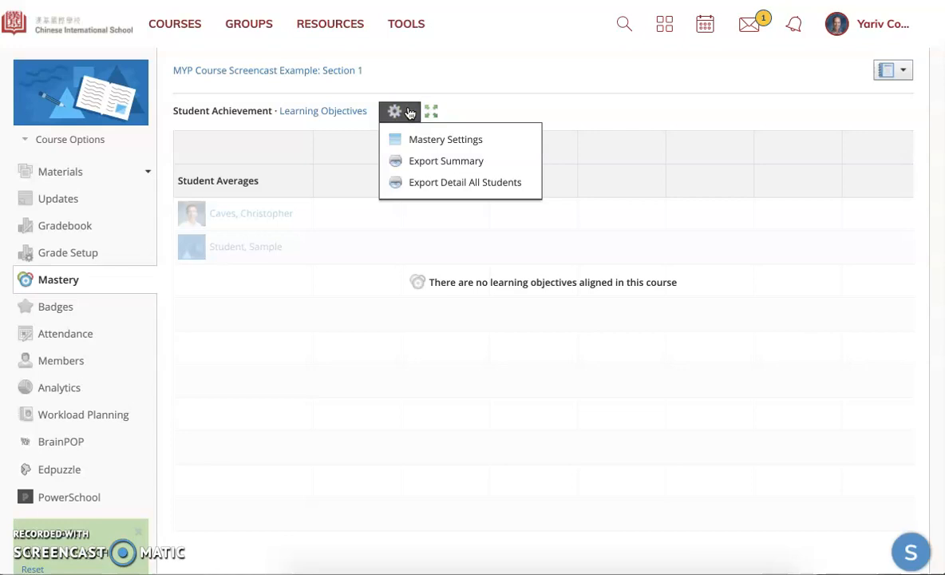
{"action": "left_click", "coordinate": [424, 142]}
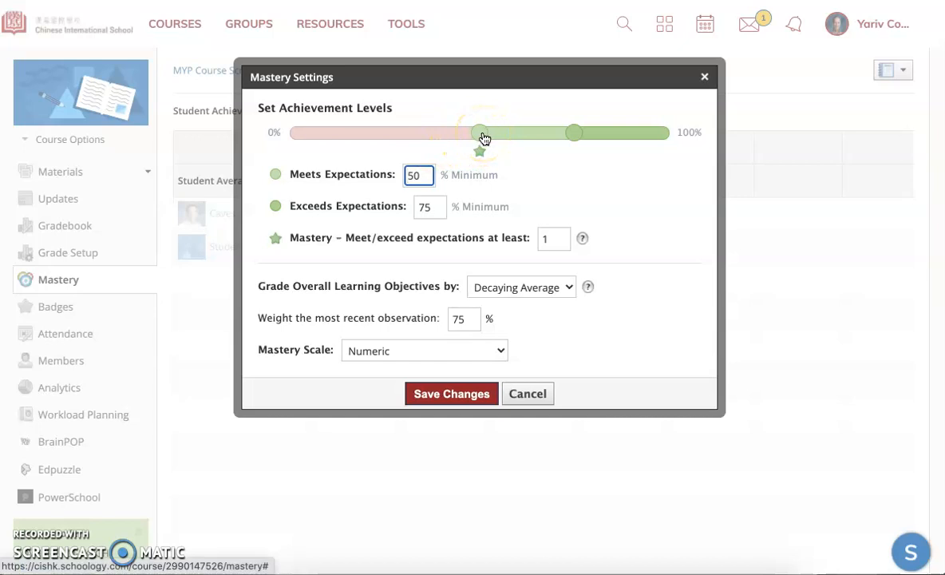
{"action": "left_click_drag", "start_coordinate": [483, 137], "coordinate": [296, 132]}
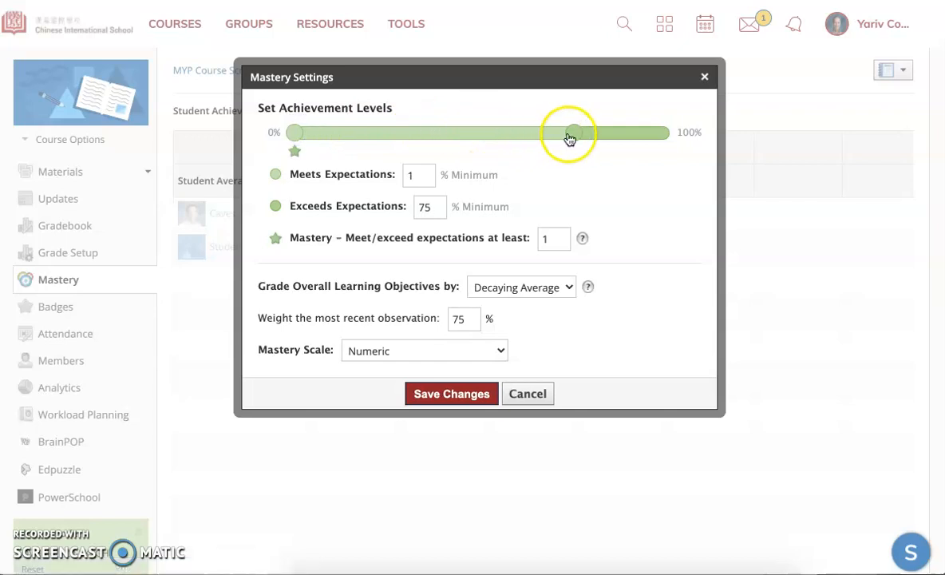
{"action": "left_click_drag", "start_coordinate": [572, 138], "coordinate": [280, 144]}
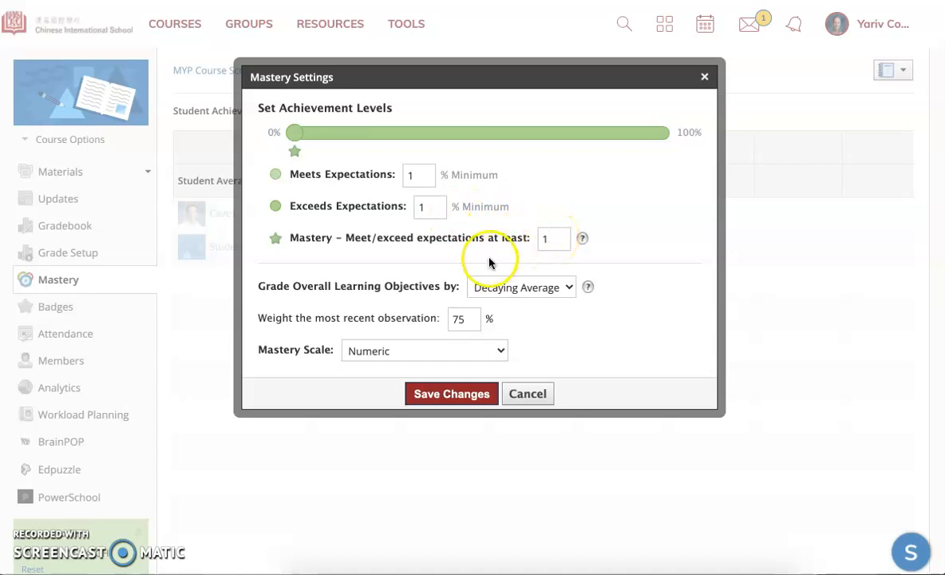
Grade overall learning objectives by Average, set the mastery scale to 1-8 IB Criteria Standards, and save the mastery settings.
{"action": "left_click", "coordinate": [530, 293]}
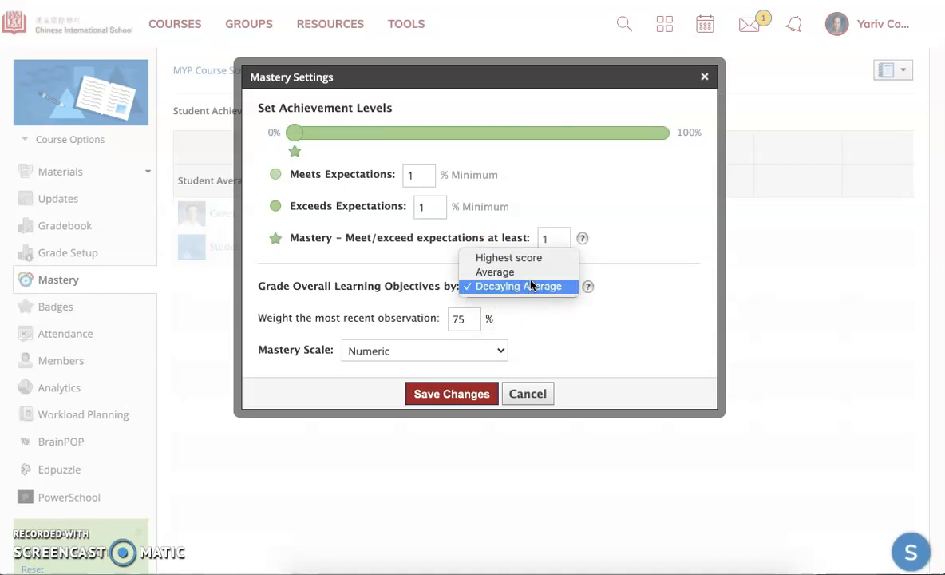
{"action": "left_click", "coordinate": [532, 273]}
{"action": "left_click", "coordinate": [565, 295]}
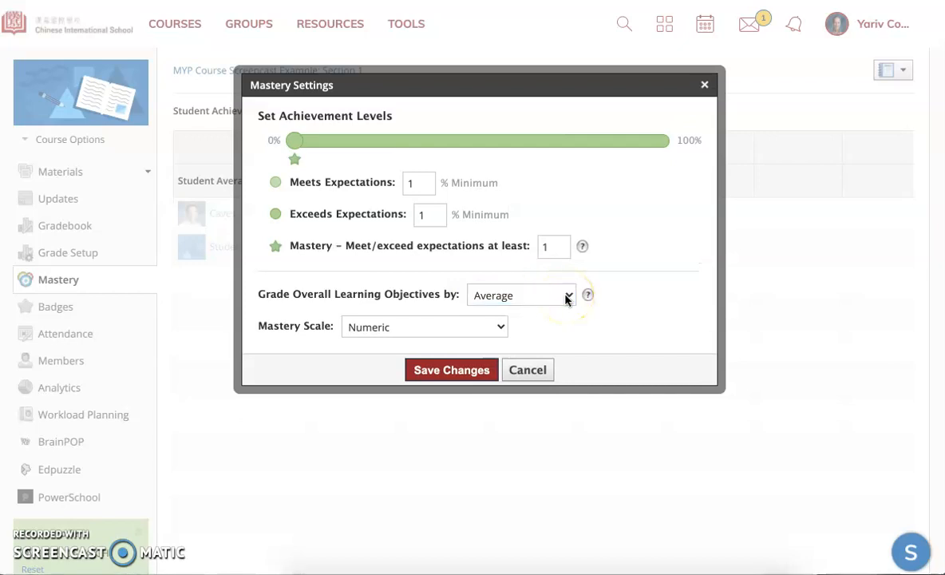
{"action": "left_click", "coordinate": [466, 334]}
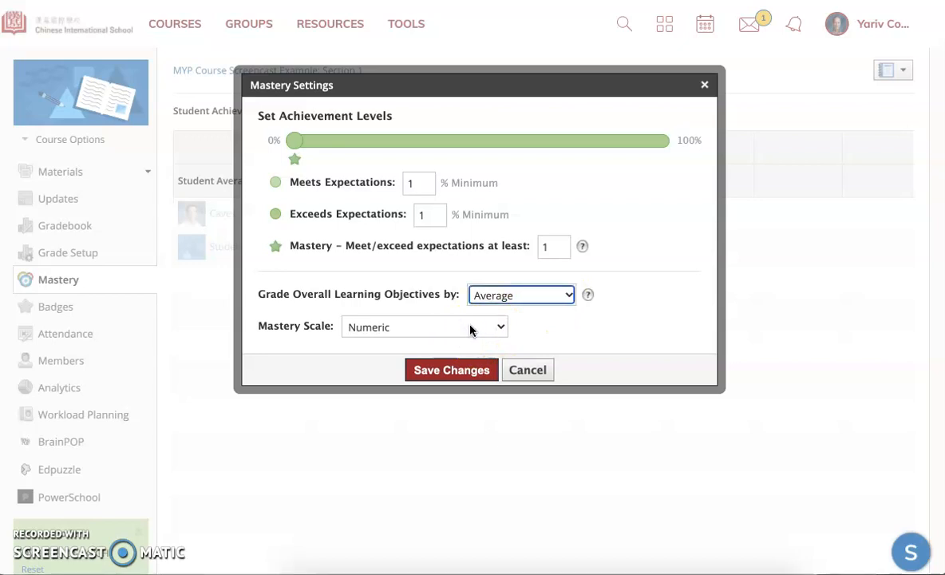
{"action": "left_click", "coordinate": [471, 328]}
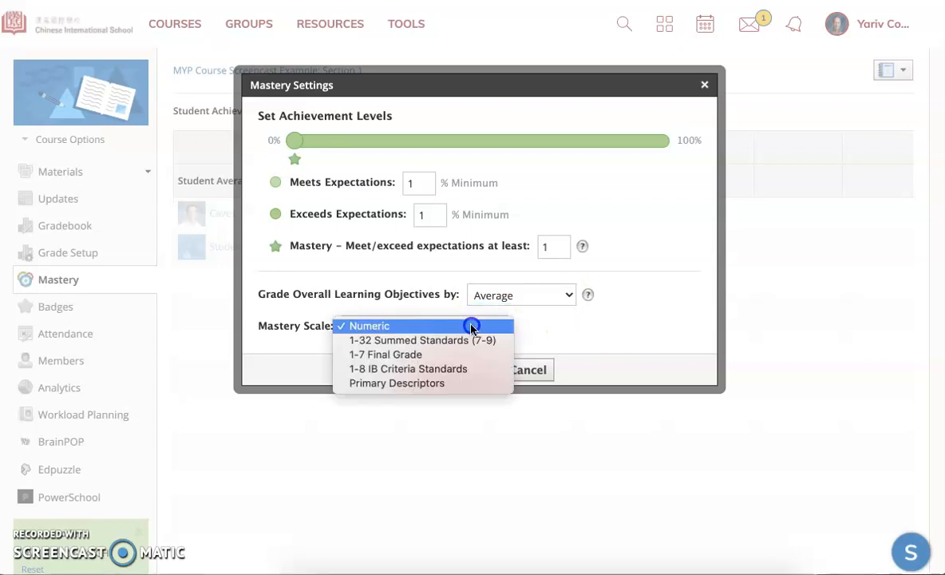
{"action": "left_click", "coordinate": [442, 371]}
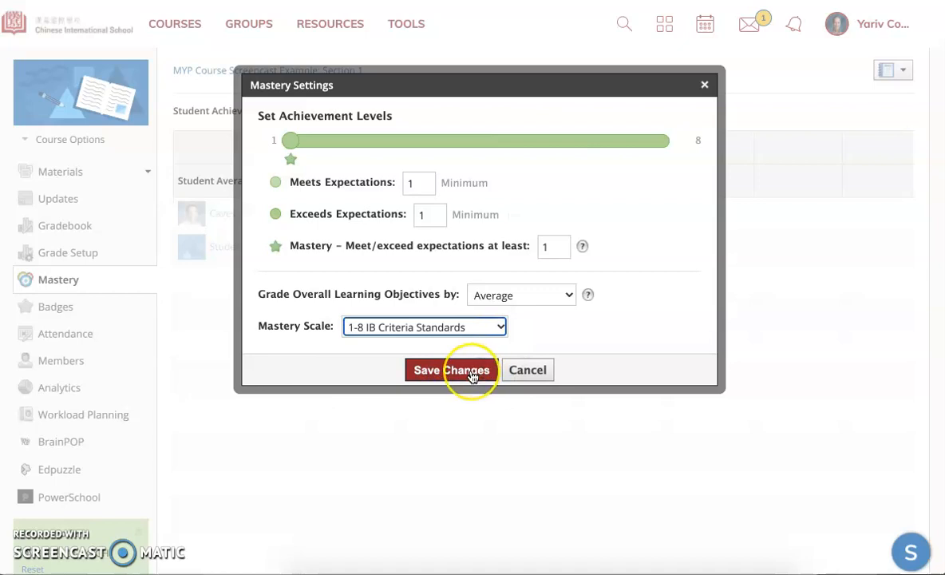
{"action": "left_click", "coordinate": [471, 372]}
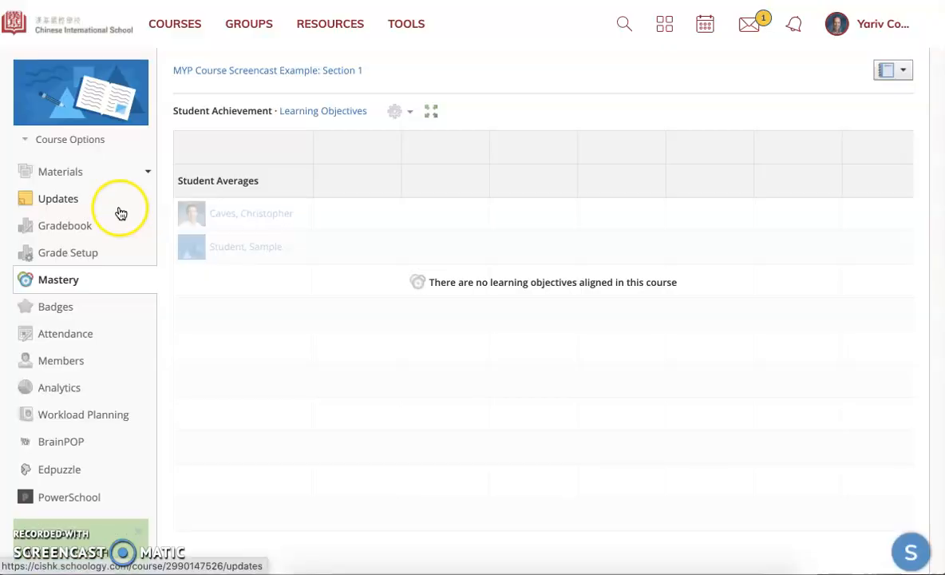
Start a new assignment in the course materials named "(S) ENG.07.1.Name of Assessment".
{"action": "left_click", "coordinate": [81, 177]}
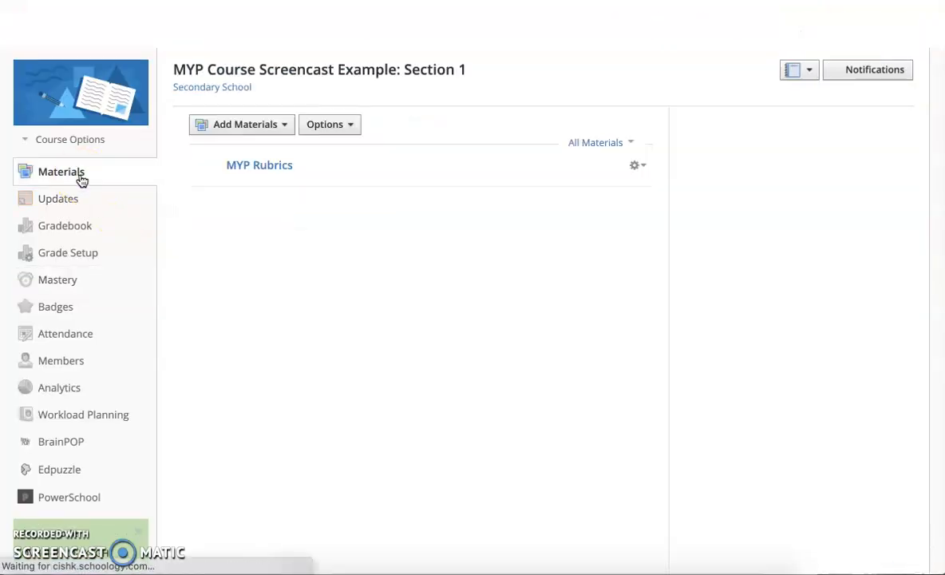
{"action": "left_click", "coordinate": [255, 127]}
{"action": "left_click", "coordinate": [251, 182]}
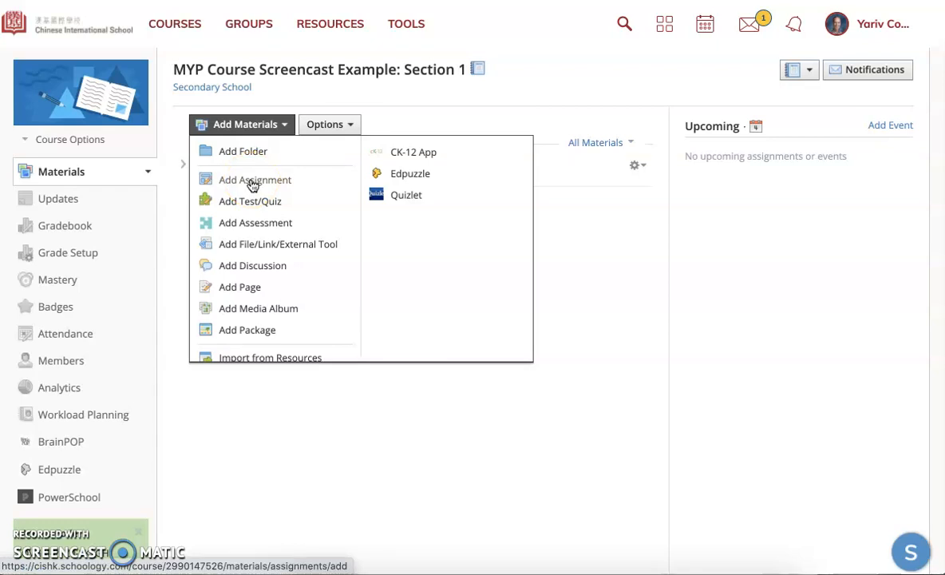
{"action": "left_click", "coordinate": [243, 230]}
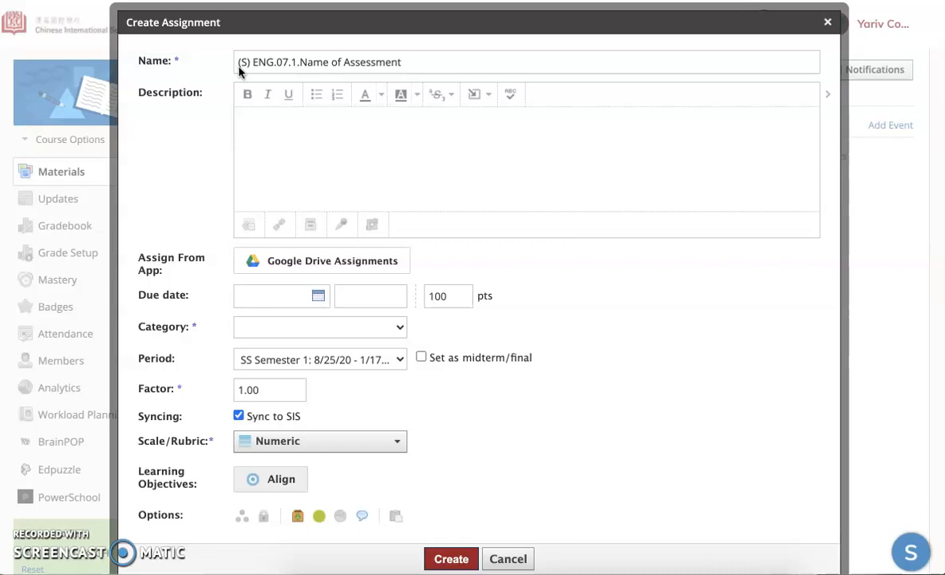
{"action": "left_click", "coordinate": [290, 148]}
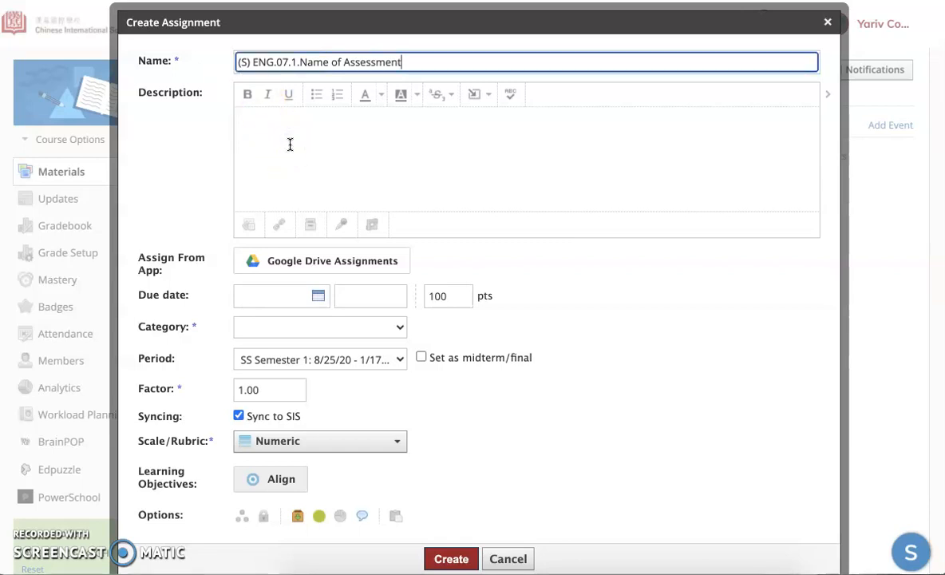
Set the assignment's due date to 9/18/20 at 04:59PM.
{"action": "left_click", "coordinate": [281, 298]}
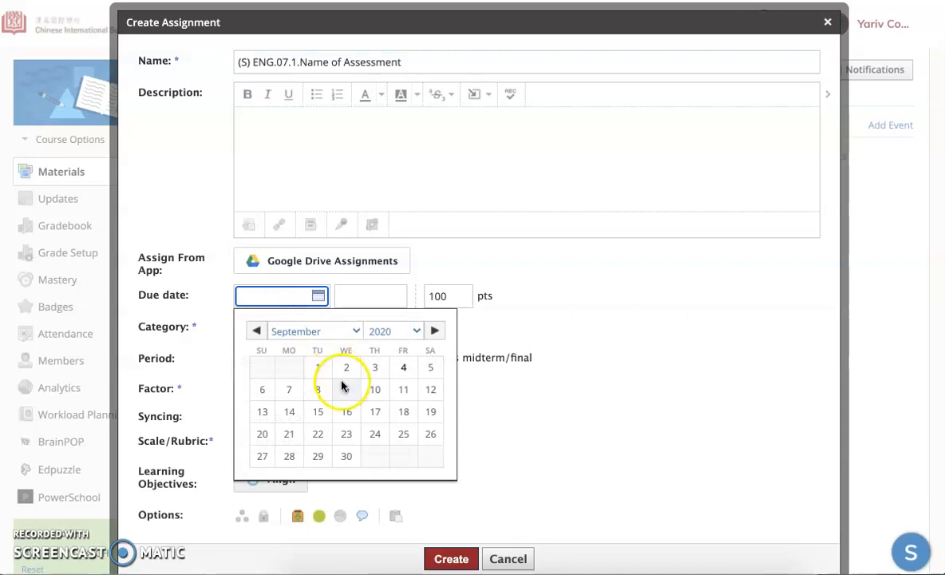
{"action": "left_click", "coordinate": [405, 416]}
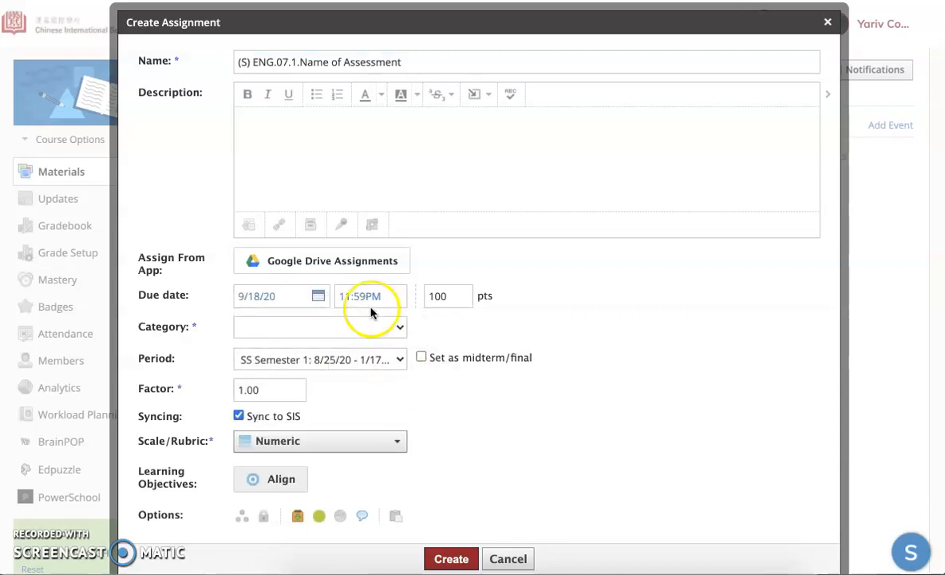
{"action": "left_click", "coordinate": [347, 298]}
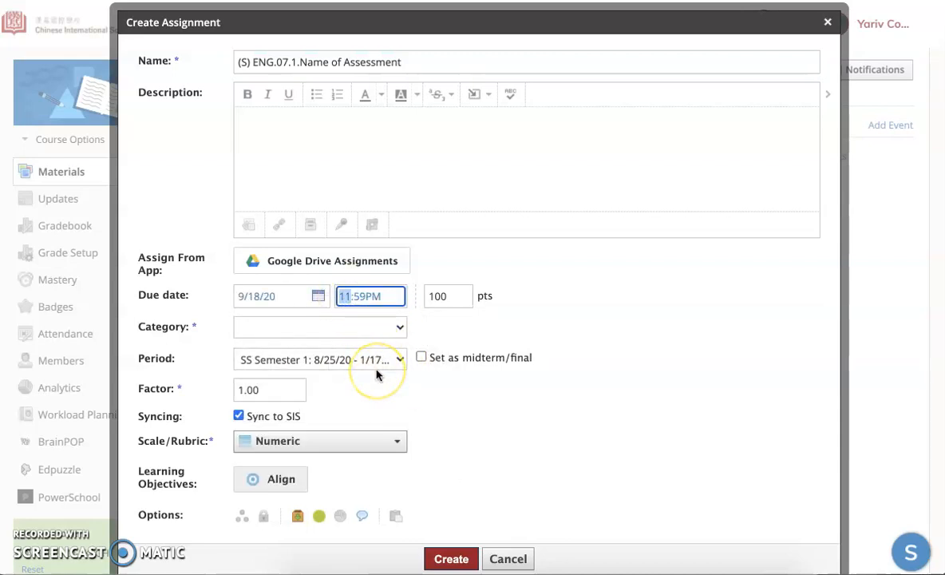
{"action": "left_click", "coordinate": [512, 336]}
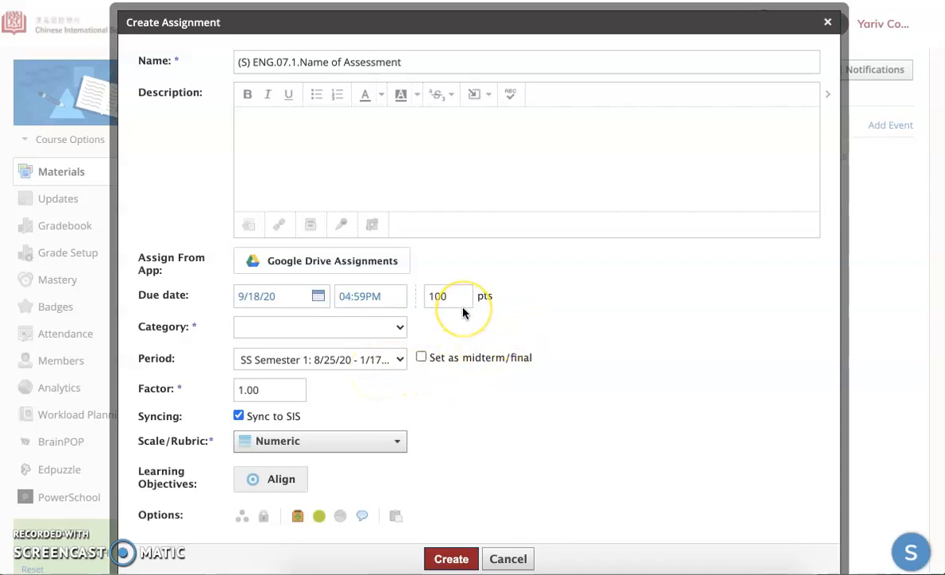
Put the assignment in the Summative category and set its factor to 0.
{"action": "left_click", "coordinate": [382, 334]}
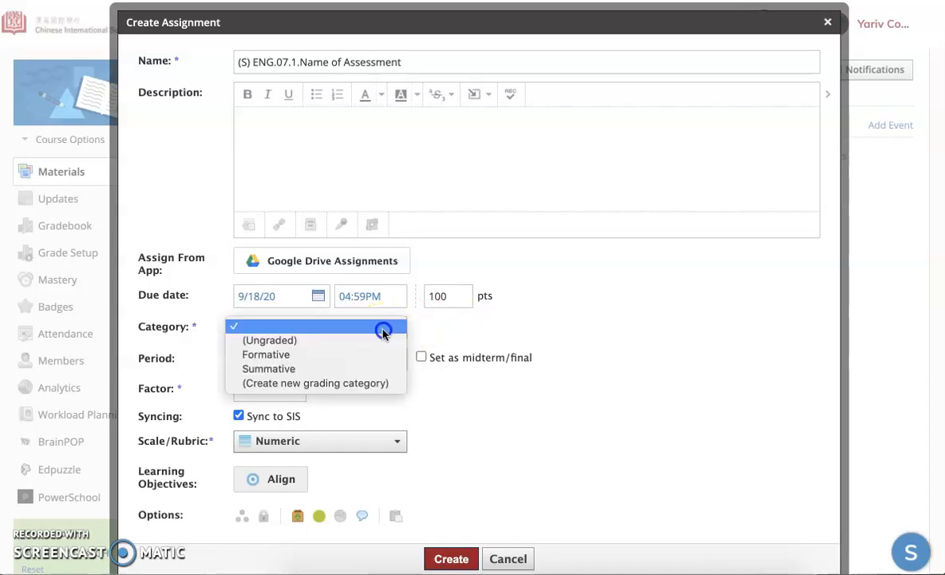
{"action": "left_click", "coordinate": [355, 369]}
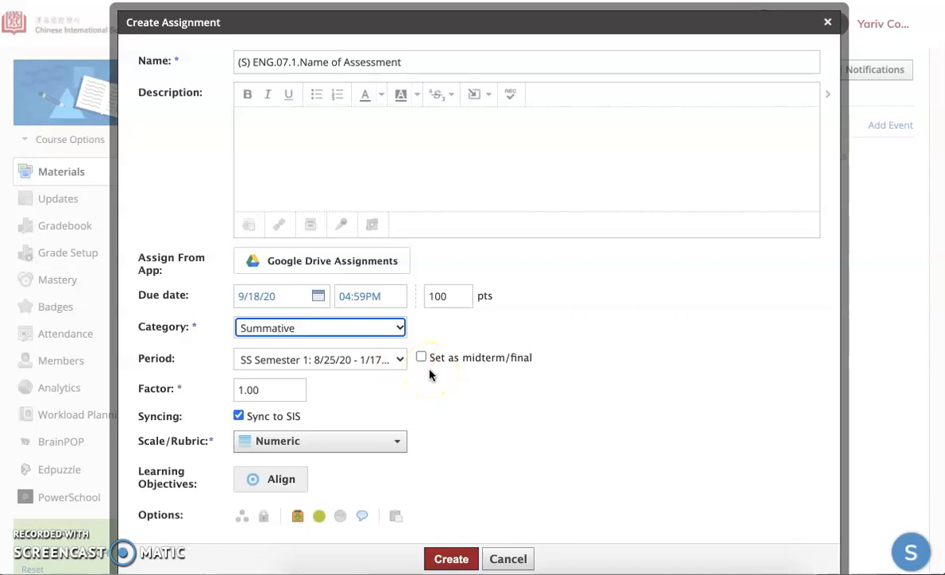
{"action": "double_click", "coordinate": [293, 389]}
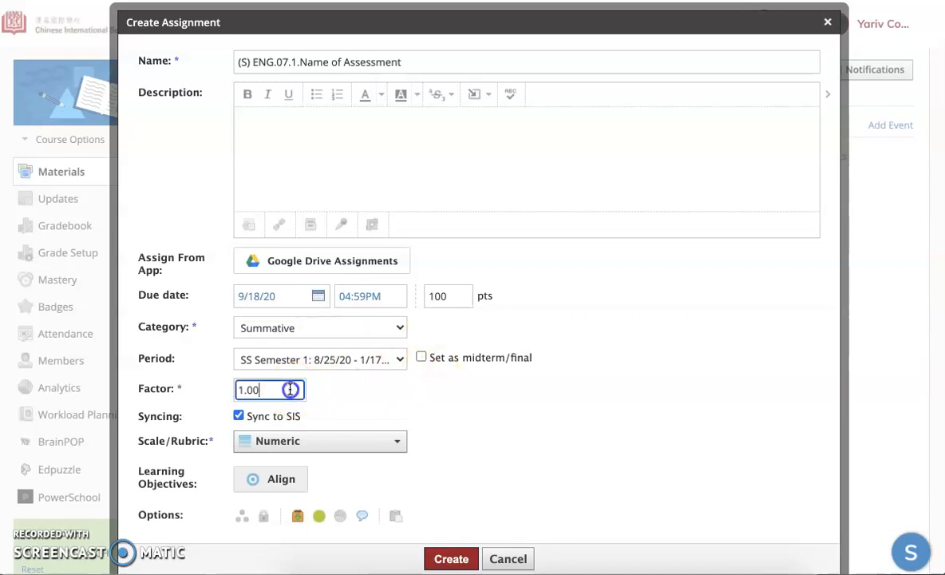
{"action": "type", "text": "0"}
Choose the MYP ABC rubric as the assignment's scale/rubric.
{"action": "scroll", "coordinate": [331, 392], "scroll_direction": "down", "scroll_amount": 1}
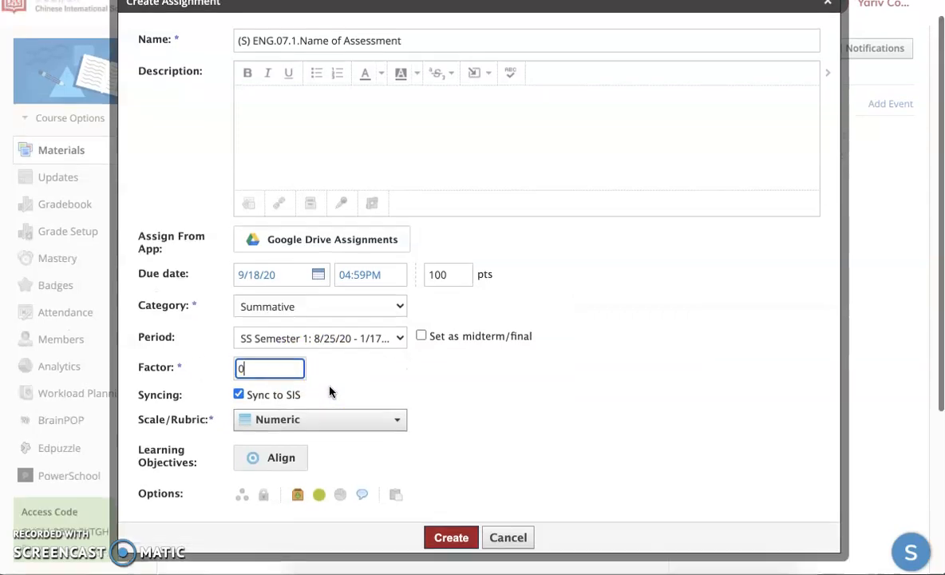
{"action": "left_click", "coordinate": [331, 390]}
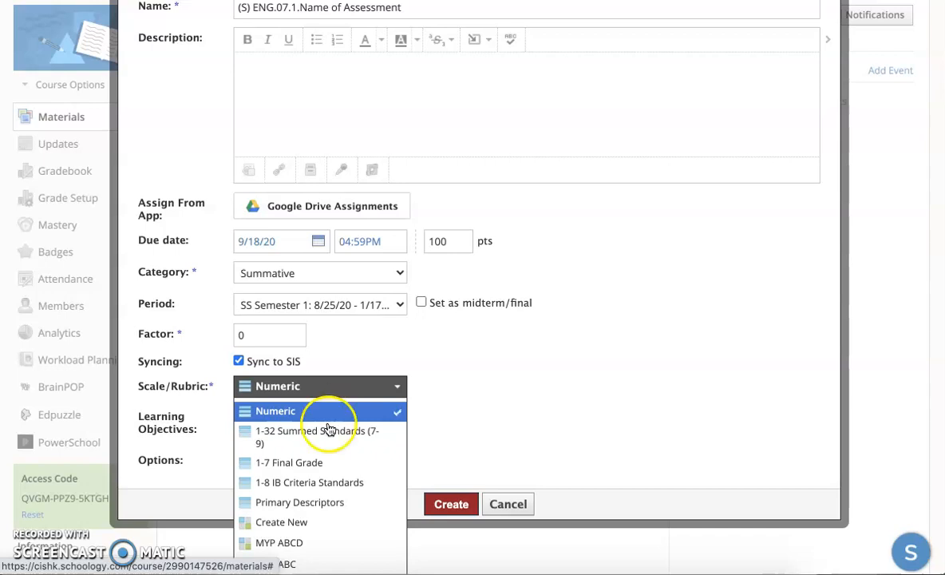
{"action": "scroll", "coordinate": [328, 463], "scroll_direction": "down", "scroll_amount": 1}
{"action": "scroll", "coordinate": [326, 467], "scroll_direction": "down", "scroll_amount": 1}
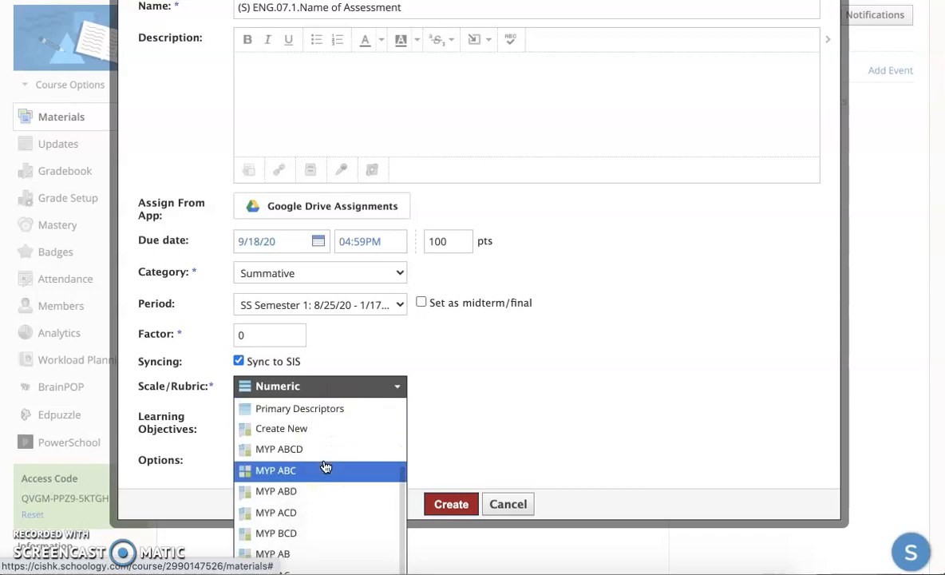
{"action": "scroll", "coordinate": [326, 467], "scroll_direction": "down", "scroll_amount": 1}
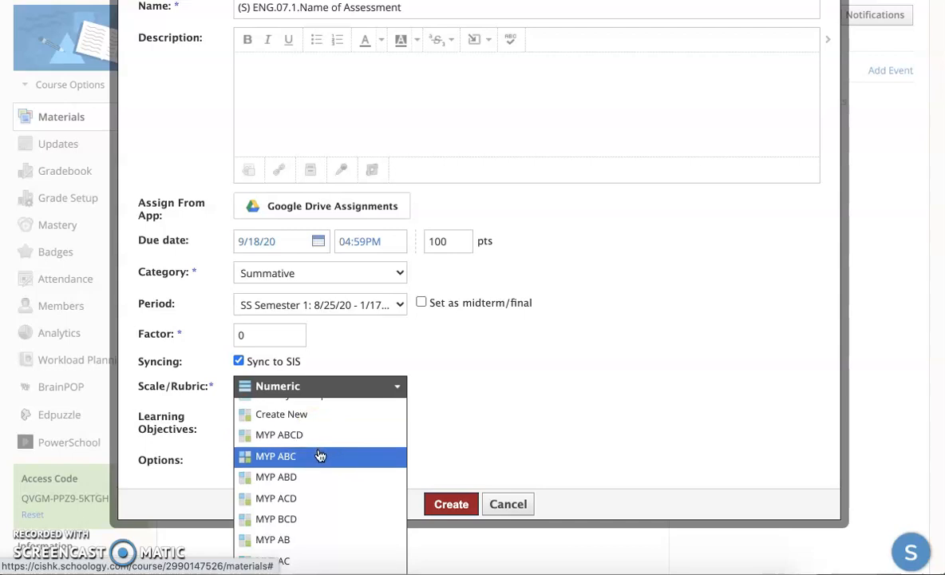
{"action": "scroll", "coordinate": [319, 455], "scroll_direction": "down", "scroll_amount": 2}
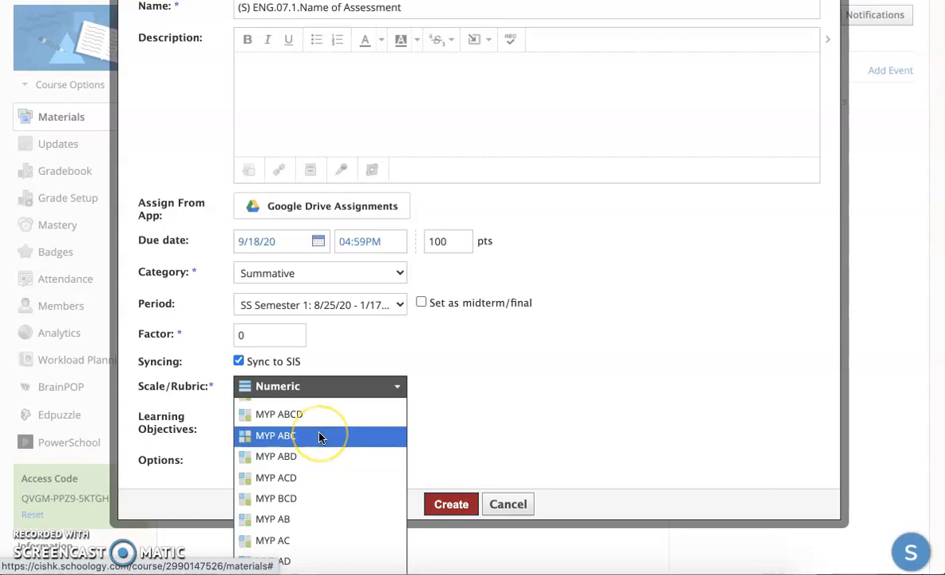
{"action": "left_click", "coordinate": [320, 436]}
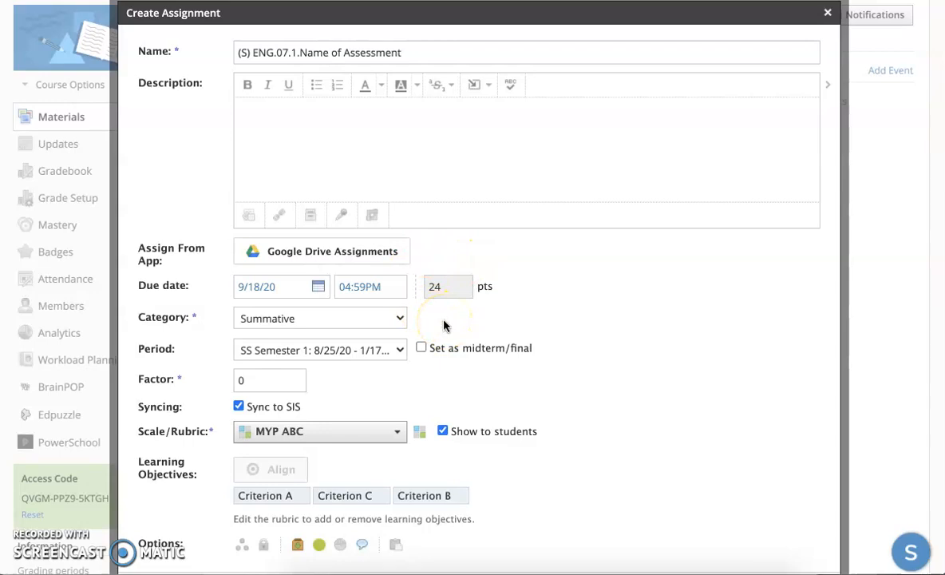
Save the settings of the existing (S) ENG.08.1 assignment.
{"action": "scroll", "coordinate": [443, 325], "scroll_direction": "down", "scroll_amount": 5}
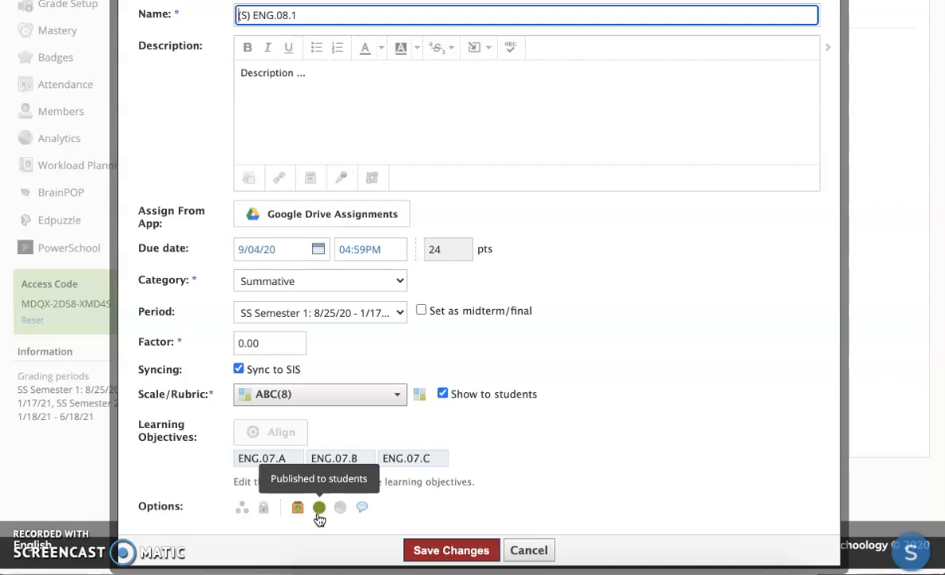
{"action": "left_click", "coordinate": [416, 546]}
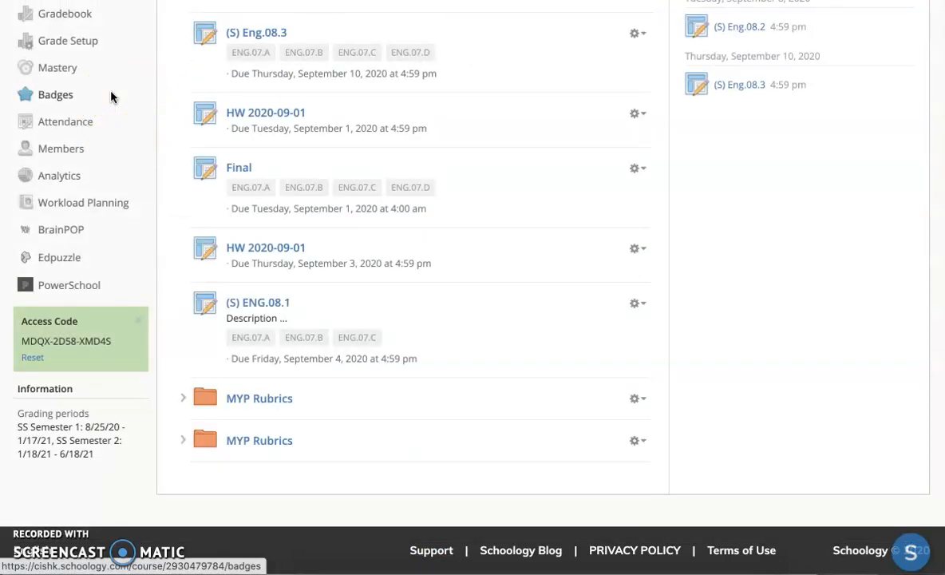
Open the course gradebook and review the sample student's rubric grading for (S) Eng.08.3 and the Final.
{"action": "scroll", "coordinate": [111, 97], "scroll_direction": "up", "scroll_amount": 5}
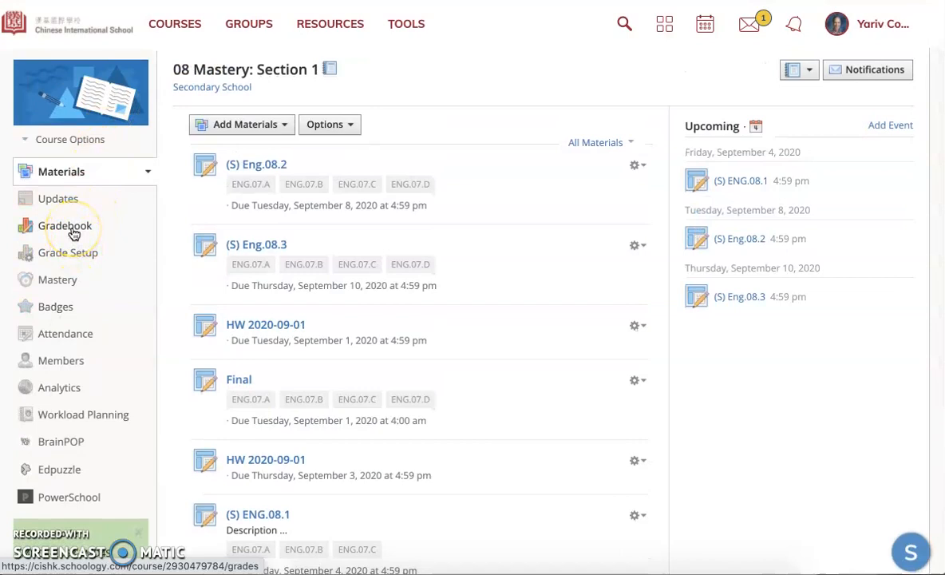
{"action": "left_click", "coordinate": [74, 231]}
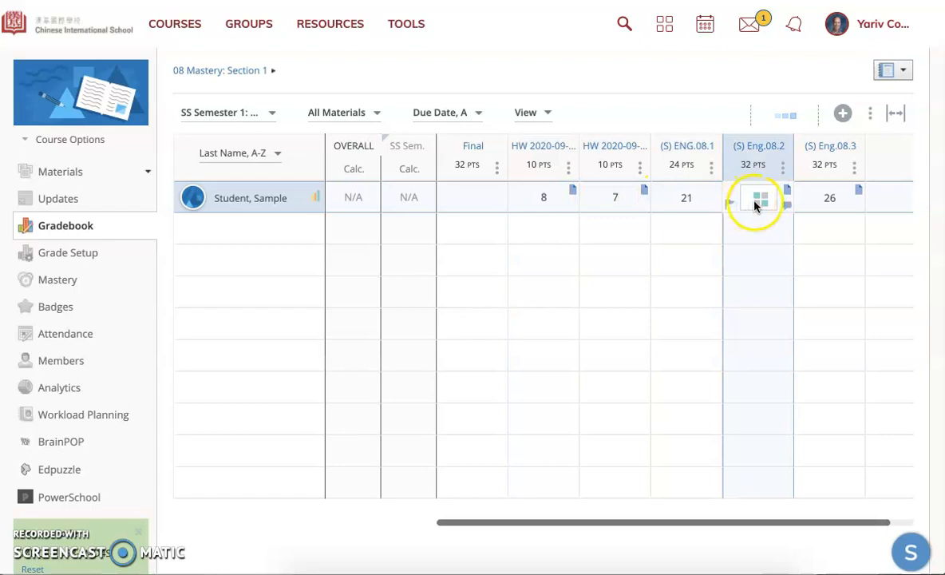
{"action": "mouse_move", "coordinate": [739, 154]}
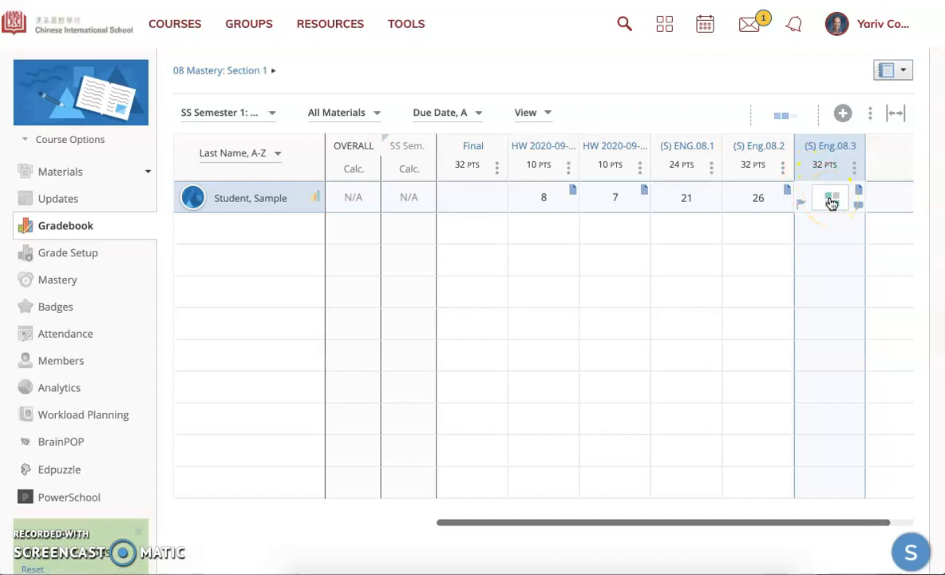
{"action": "left_click", "coordinate": [831, 199]}
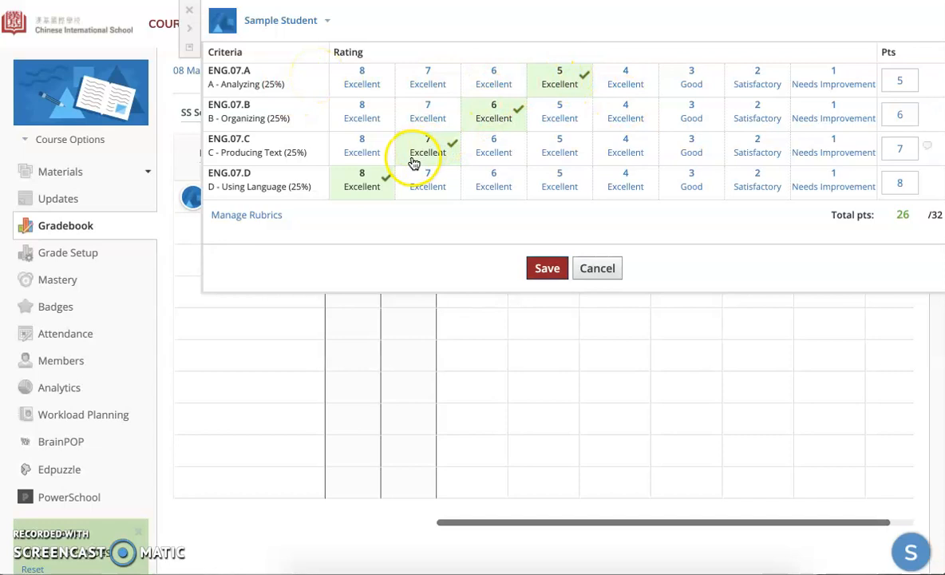
{"action": "left_click", "coordinate": [547, 269]}
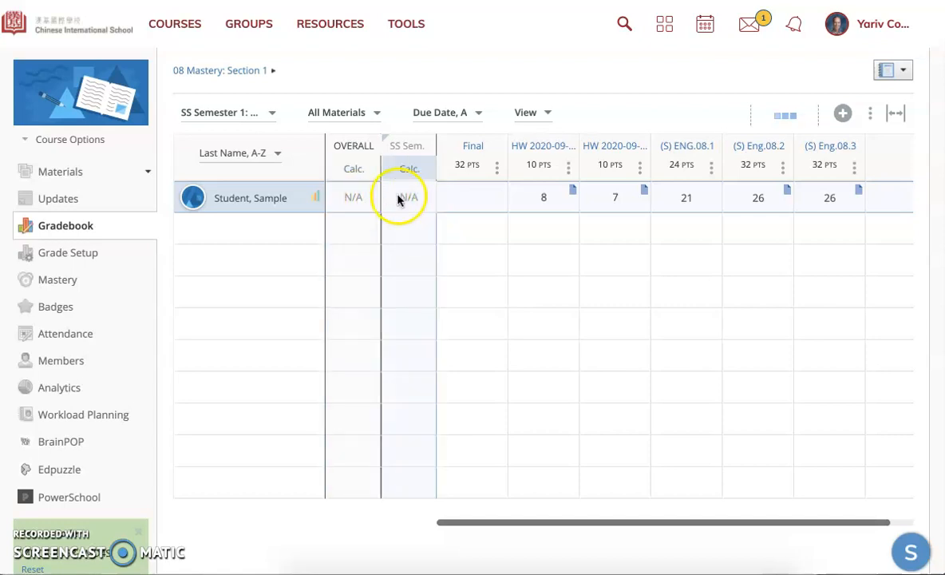
{"action": "mouse_move", "coordinate": [460, 200]}
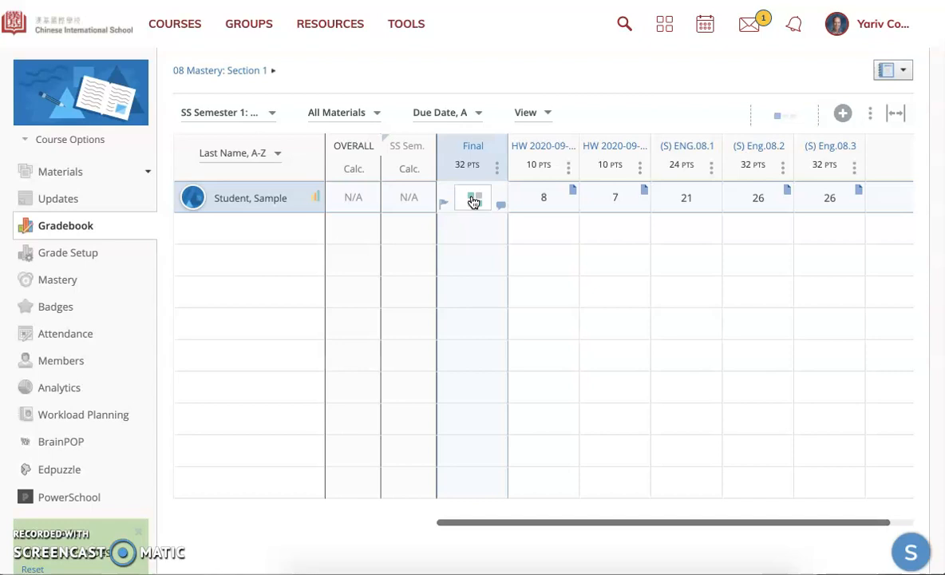
{"action": "left_click", "coordinate": [473, 201]}
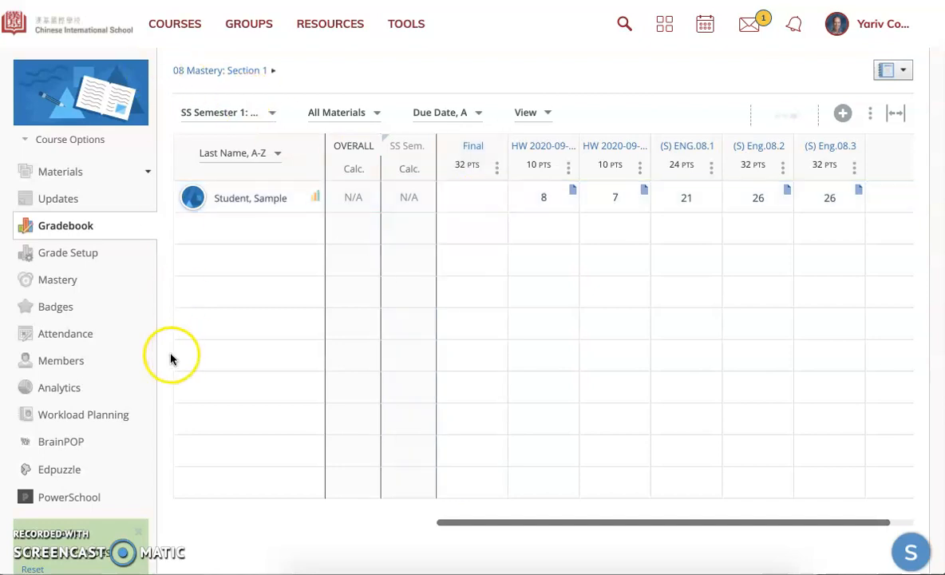
Examine the gradebook's options for grading period, material category, sort order and view, leaving the current selections in place.
{"action": "left_click", "coordinate": [272, 115]}
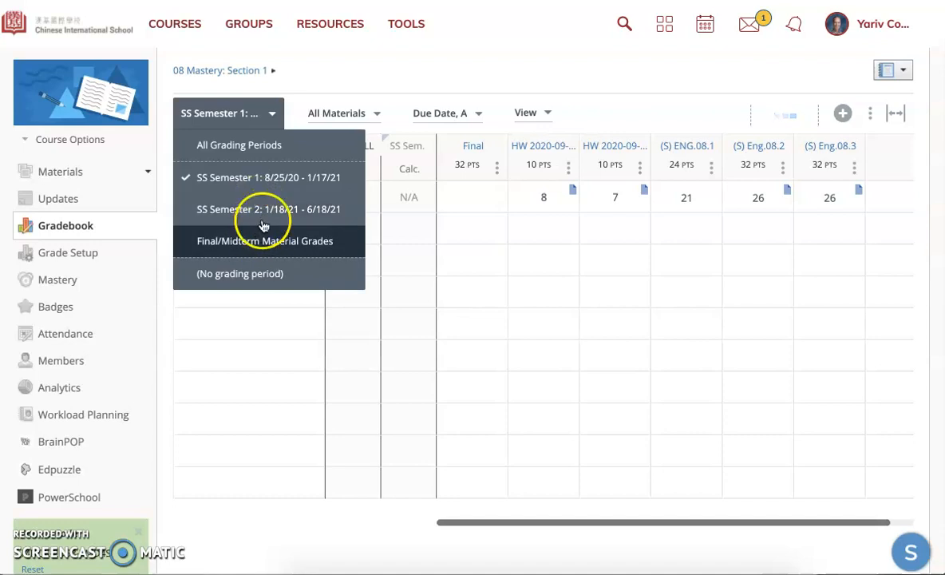
{"action": "left_click", "coordinate": [394, 51]}
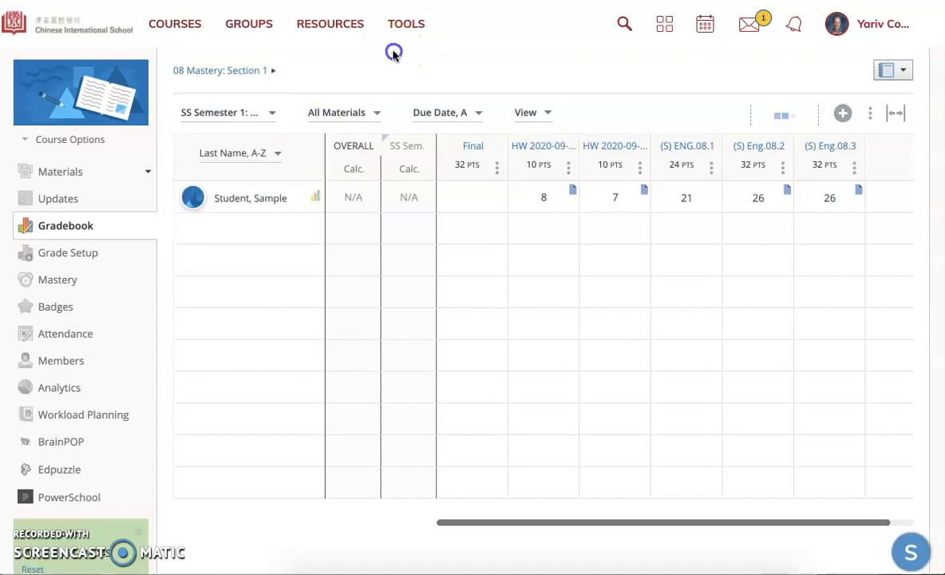
{"action": "left_click", "coordinate": [378, 119]}
{"action": "left_click", "coordinate": [352, 178]}
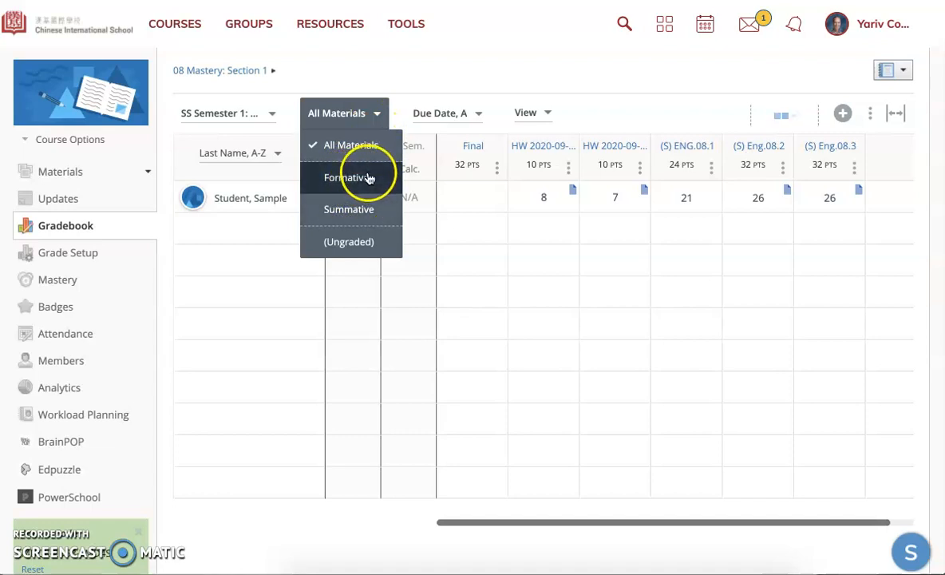
{"action": "left_click", "coordinate": [467, 50]}
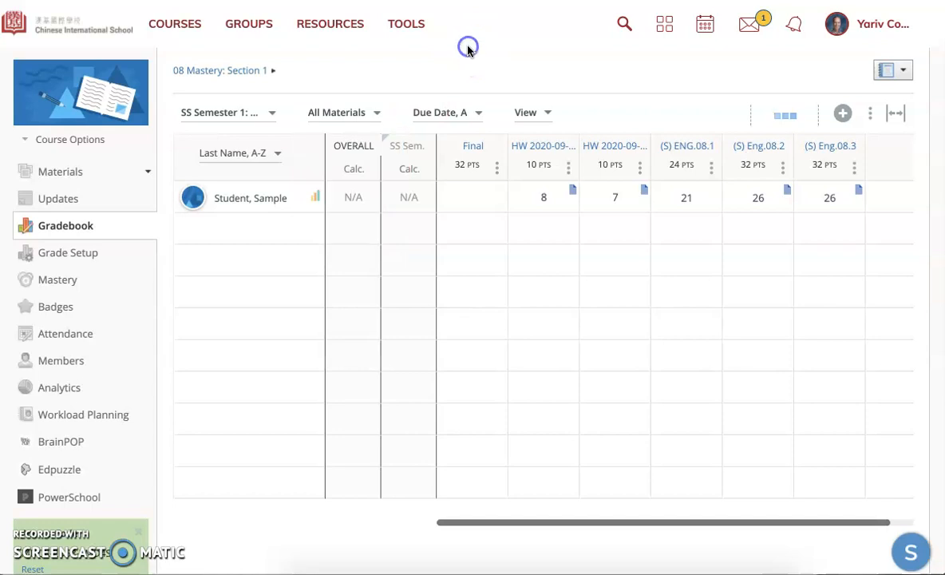
{"action": "left_click", "coordinate": [478, 113]}
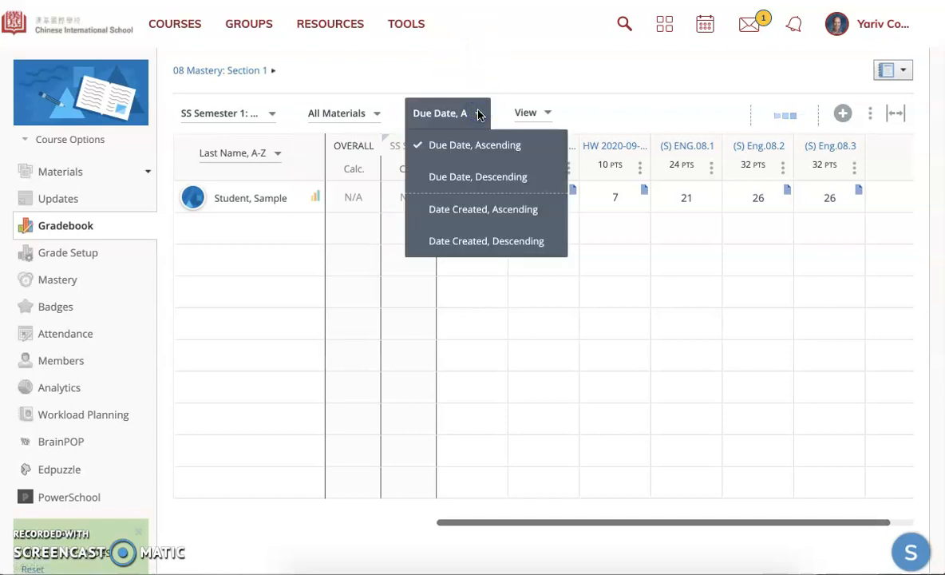
{"action": "left_click", "coordinate": [498, 53]}
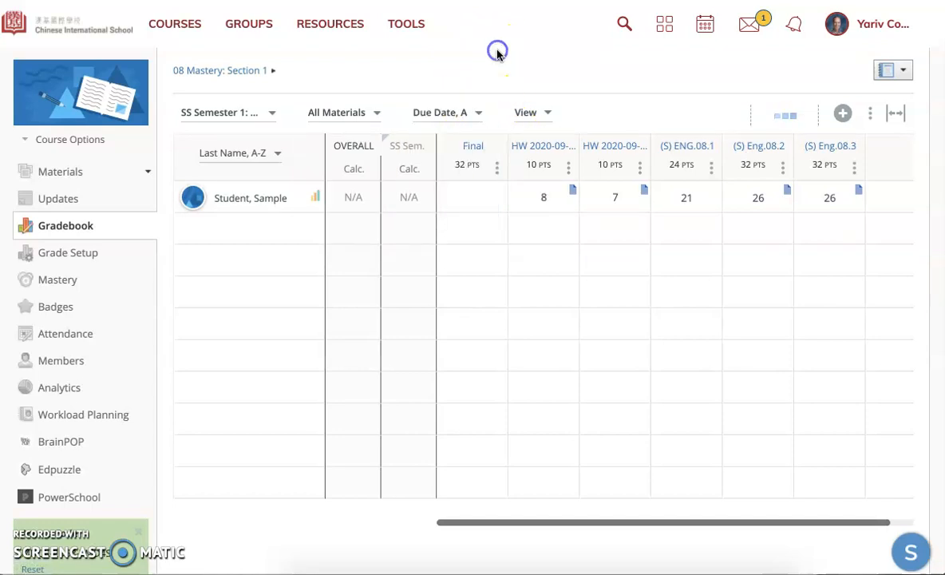
{"action": "left_click", "coordinate": [550, 114]}
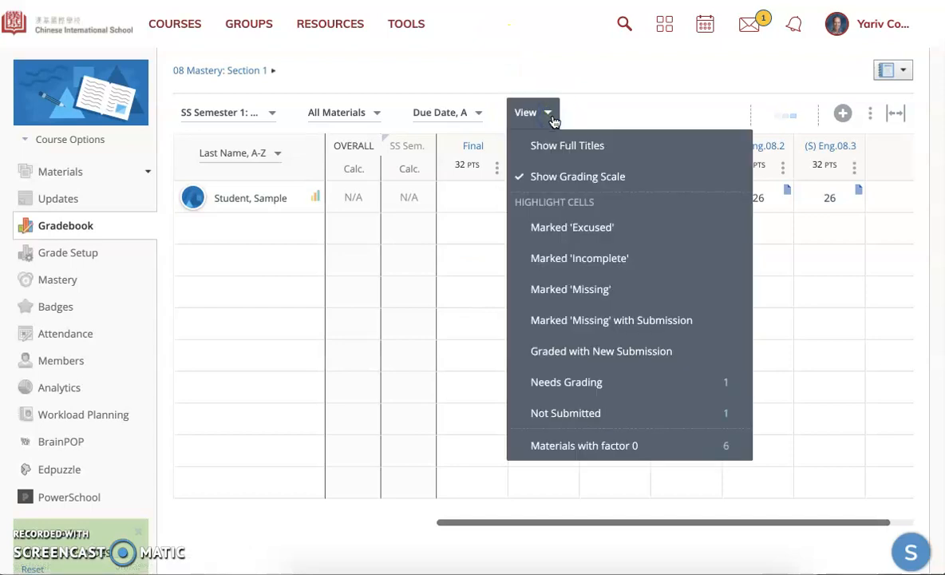
{"action": "left_click", "coordinate": [646, 181]}
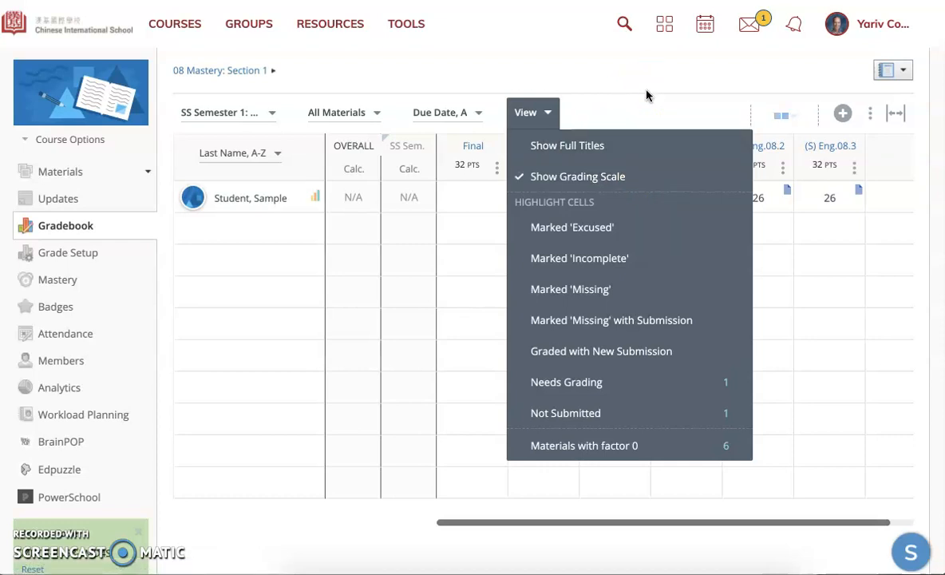
{"action": "left_click", "coordinate": [647, 91]}
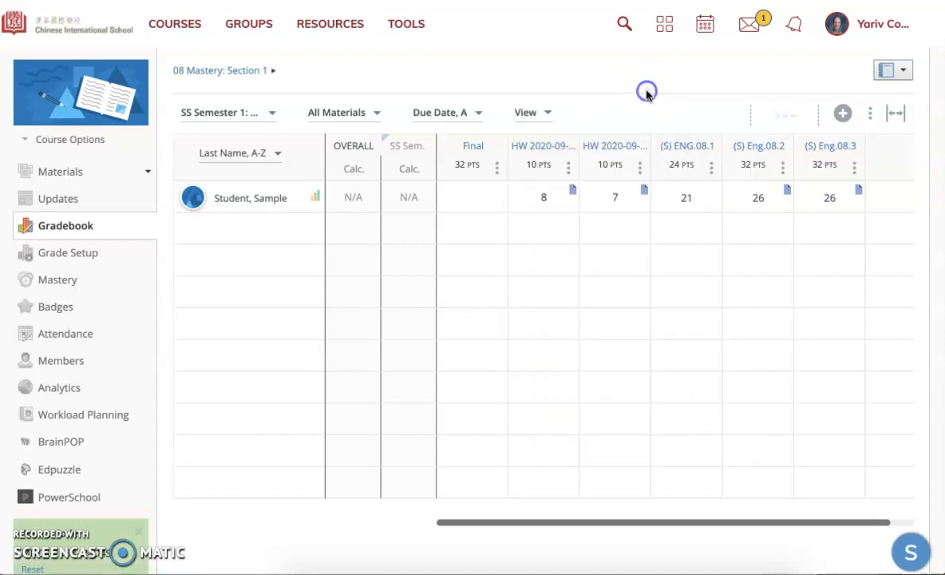
Open the sample student's mastery report and examine the grade and per-assignment progress chart of each ENG.07 learning objective.
{"action": "left_click", "coordinate": [48, 279]}
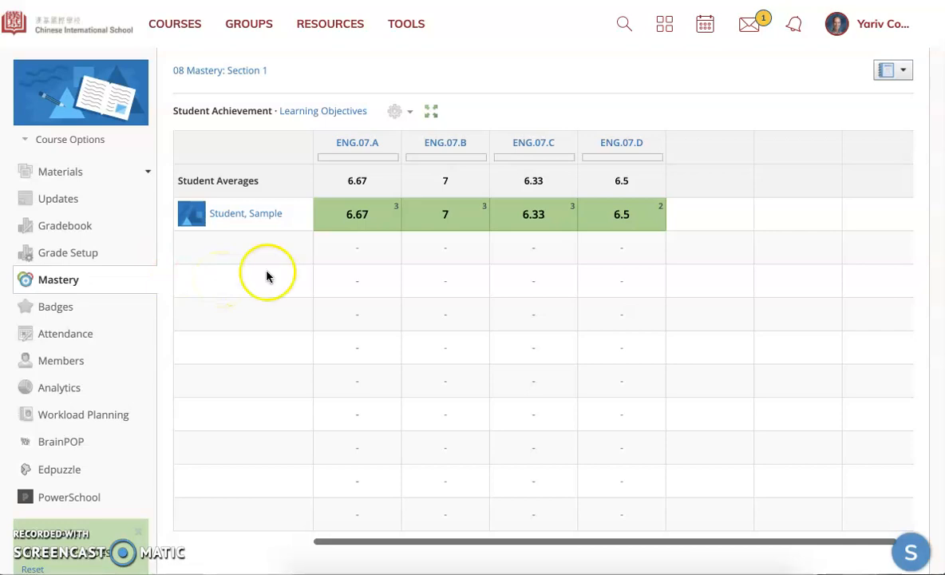
{"action": "left_click", "coordinate": [252, 216]}
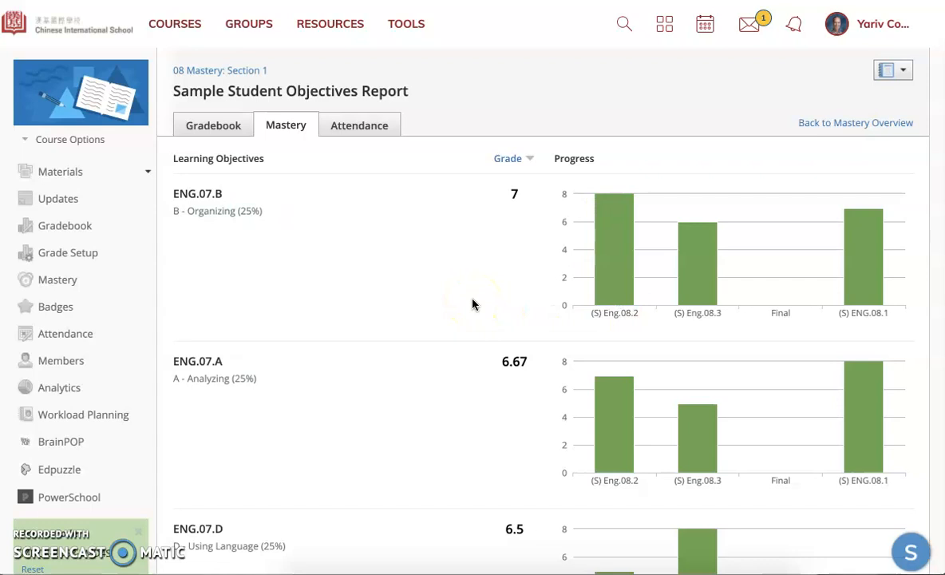
{"action": "scroll", "coordinate": [706, 327], "scroll_direction": "down", "scroll_amount": 1}
{"action": "scroll", "coordinate": [706, 326], "scroll_direction": "down", "scroll_amount": 2}
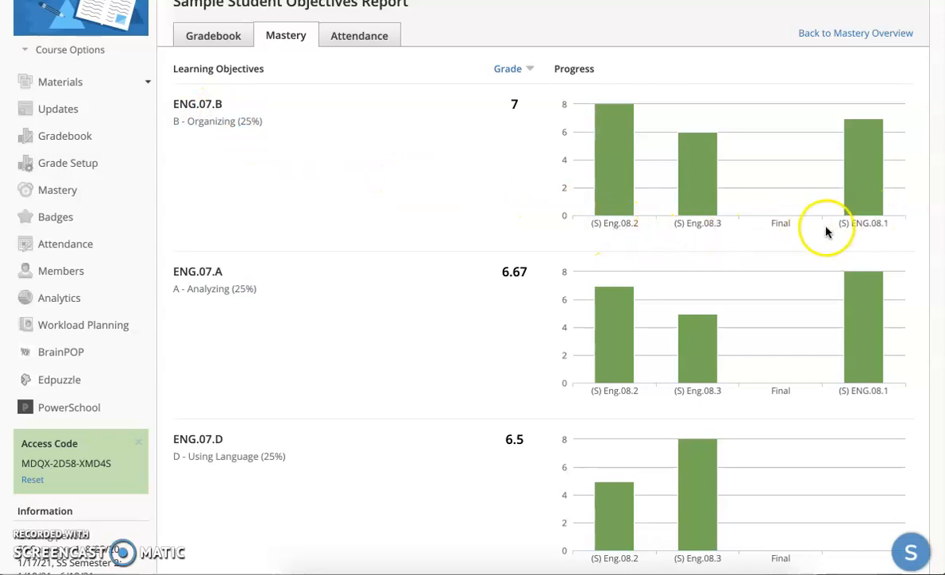
{"action": "mouse_move", "coordinate": [607, 168]}
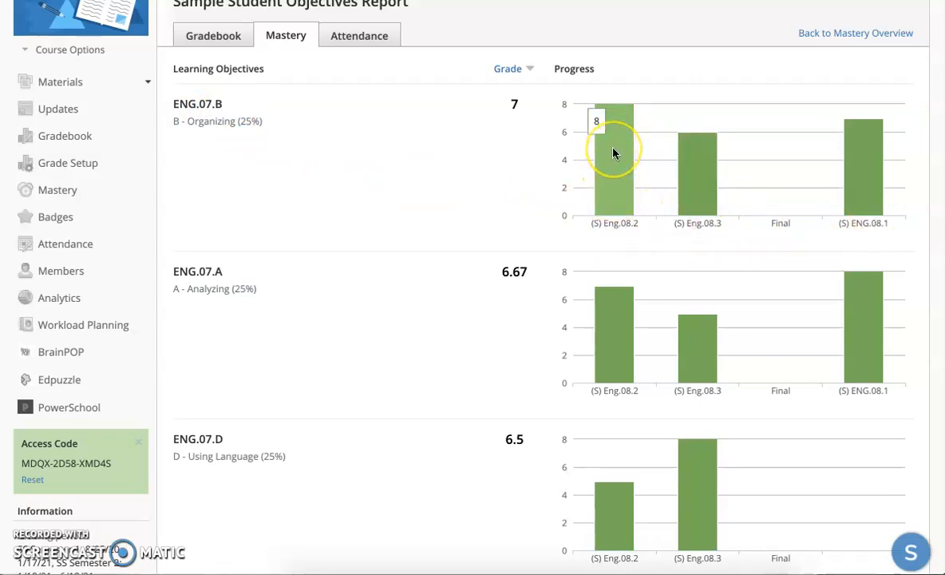
{"action": "mouse_move", "coordinate": [719, 169]}
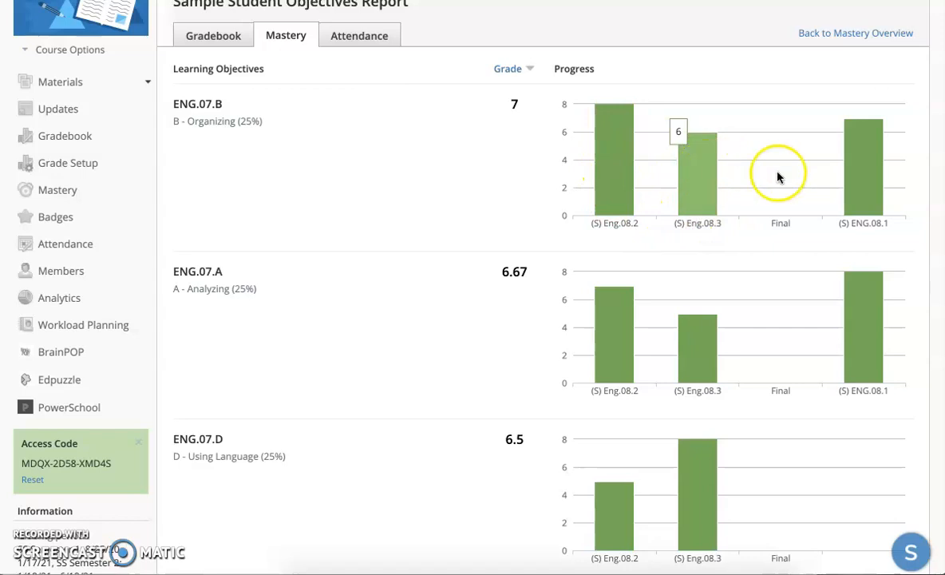
{"action": "mouse_move", "coordinate": [864, 179]}
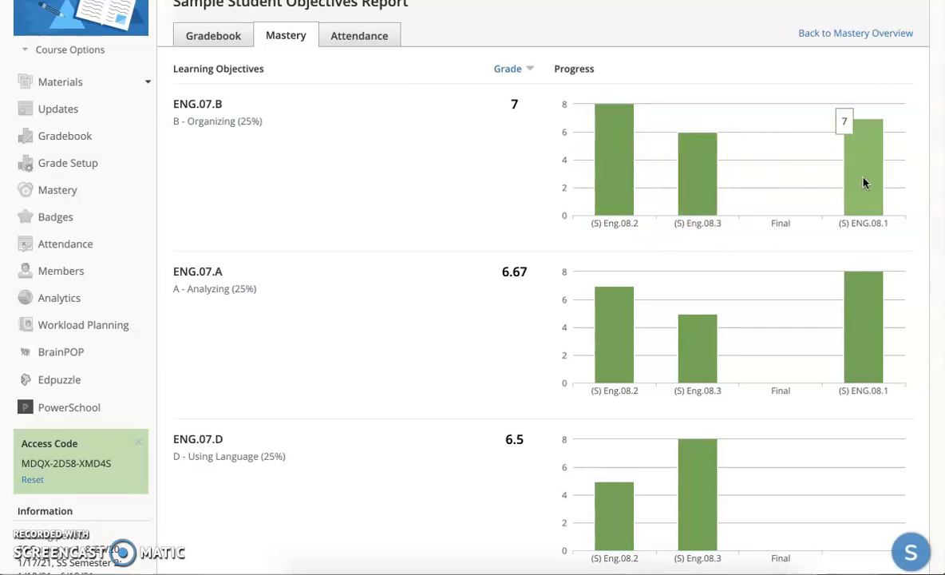
{"action": "scroll", "coordinate": [421, 286], "scroll_direction": "down", "scroll_amount": 3}
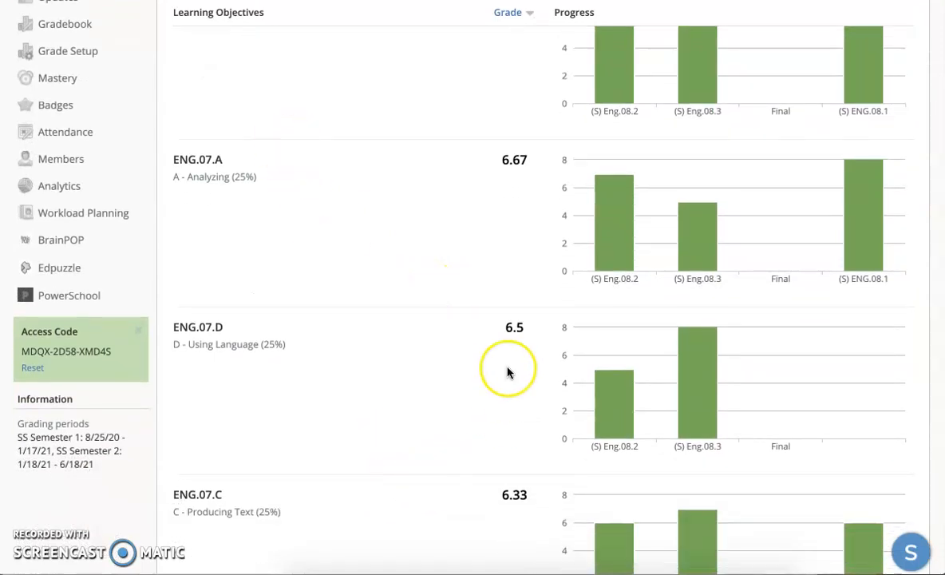
{"action": "scroll", "coordinate": [506, 371], "scroll_direction": "up", "scroll_amount": 3}
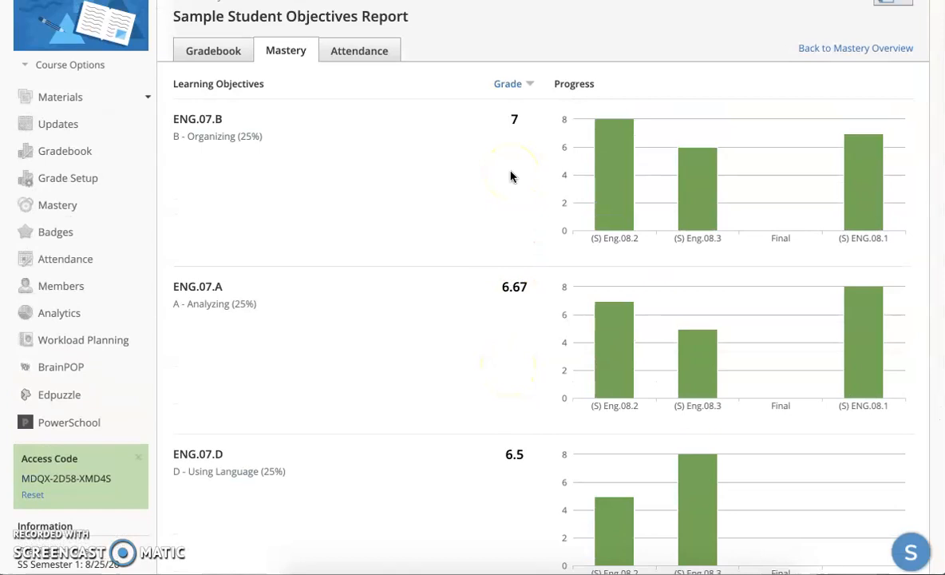
{"action": "scroll", "coordinate": [511, 175], "scroll_direction": "down", "scroll_amount": 1}
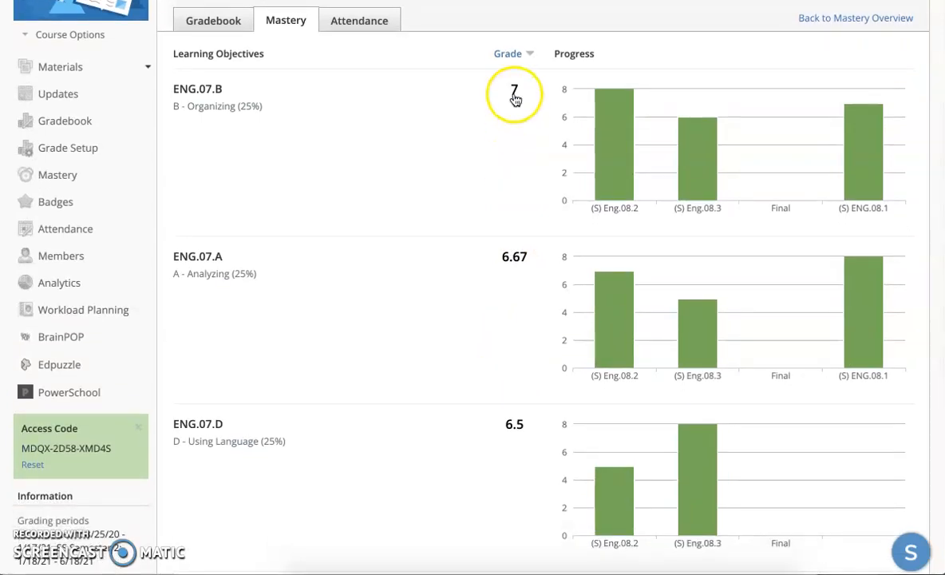
{"action": "mouse_move", "coordinate": [612, 489]}
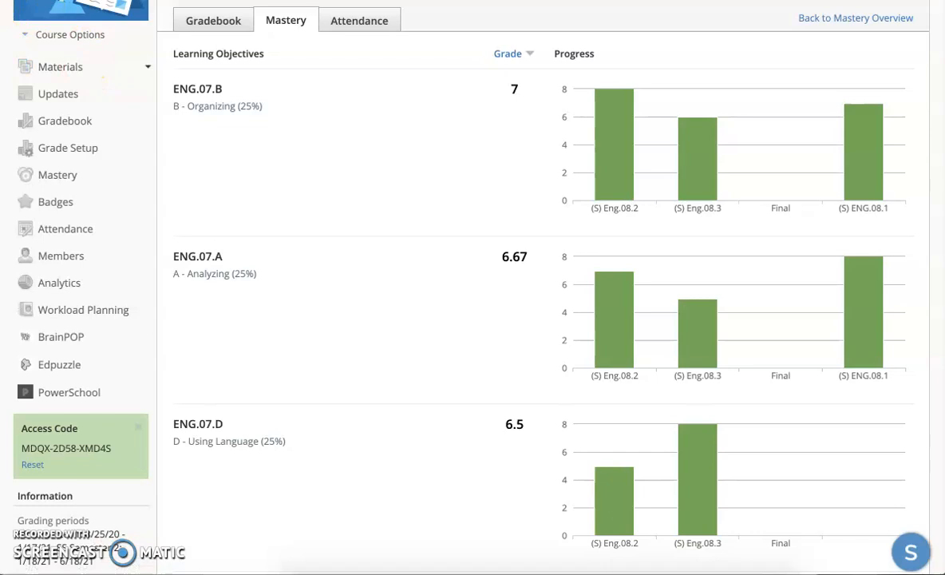
{"action": "scroll", "coordinate": [370, 201], "scroll_direction": "up", "scroll_amount": 1}
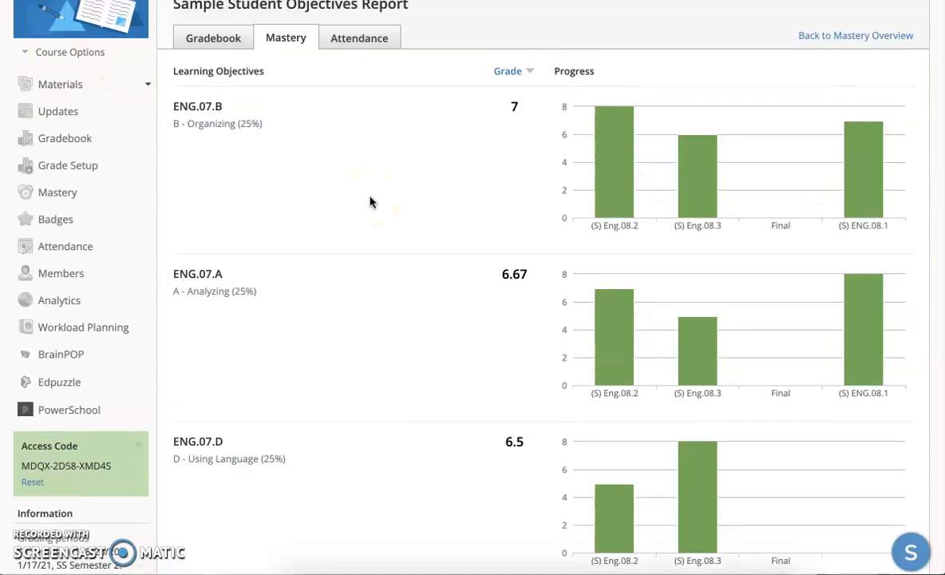